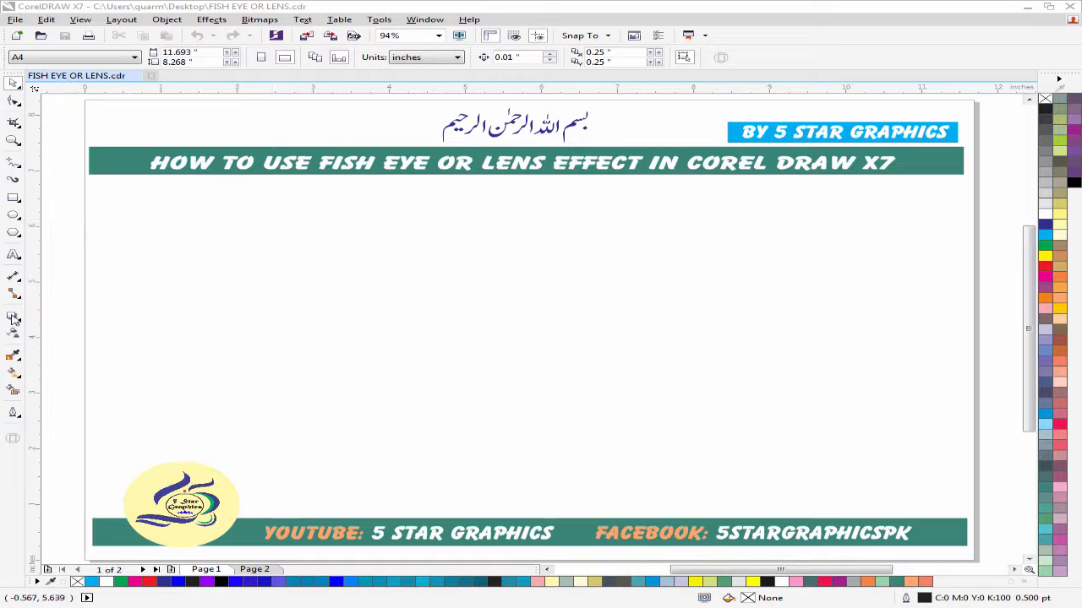
- Draw a heart basic shape about 0.29 by 0.21 inches below the title banner near the page's upper-left corner
left_click(14, 233)
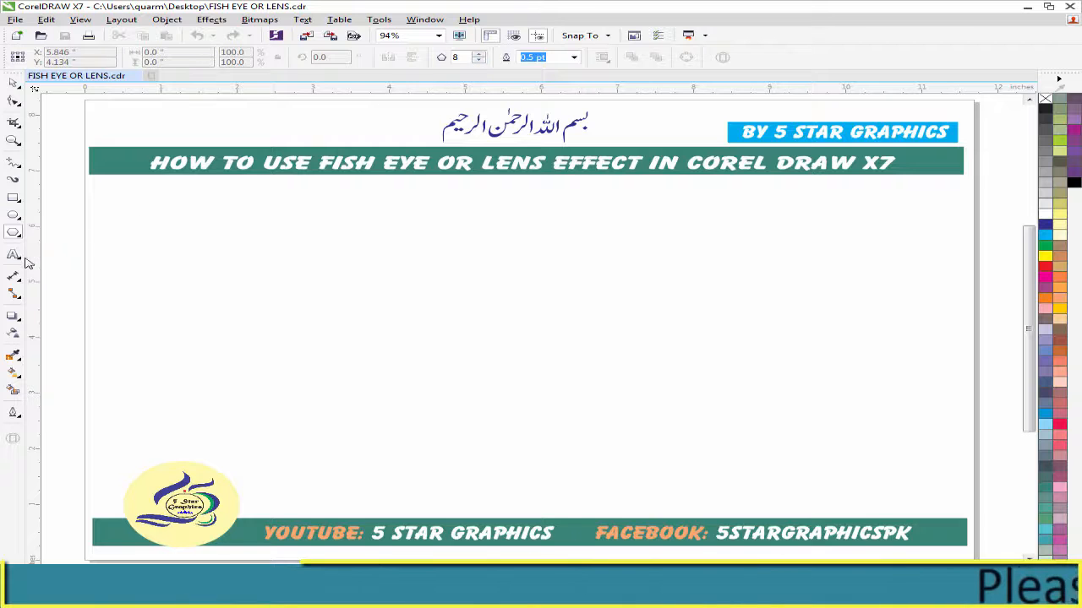
left_click(19, 236)
left_click(20, 257)
left_click(18, 254)
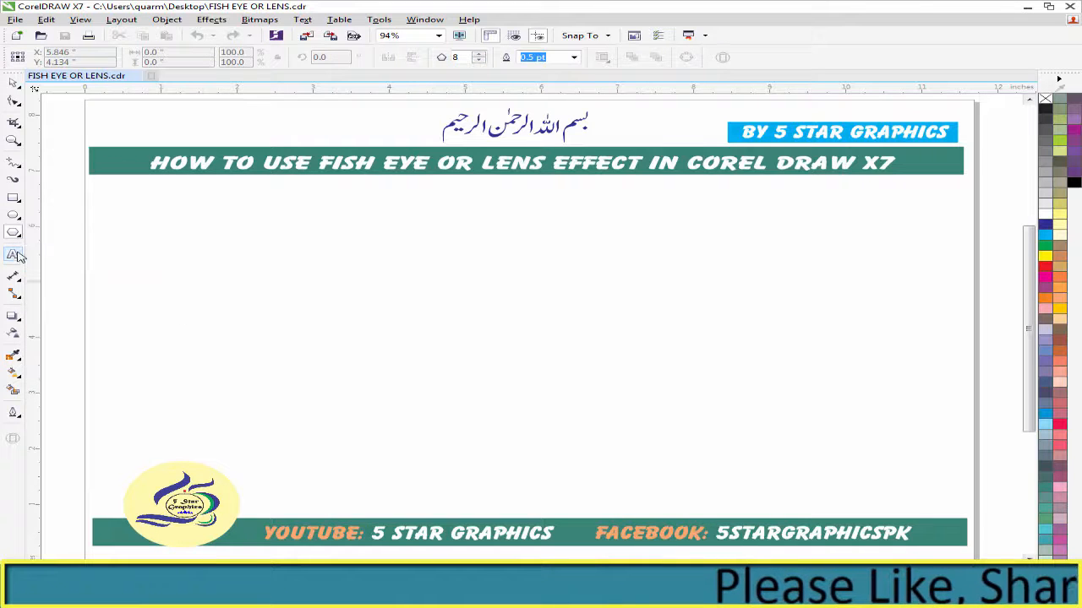
left_click(20, 239)
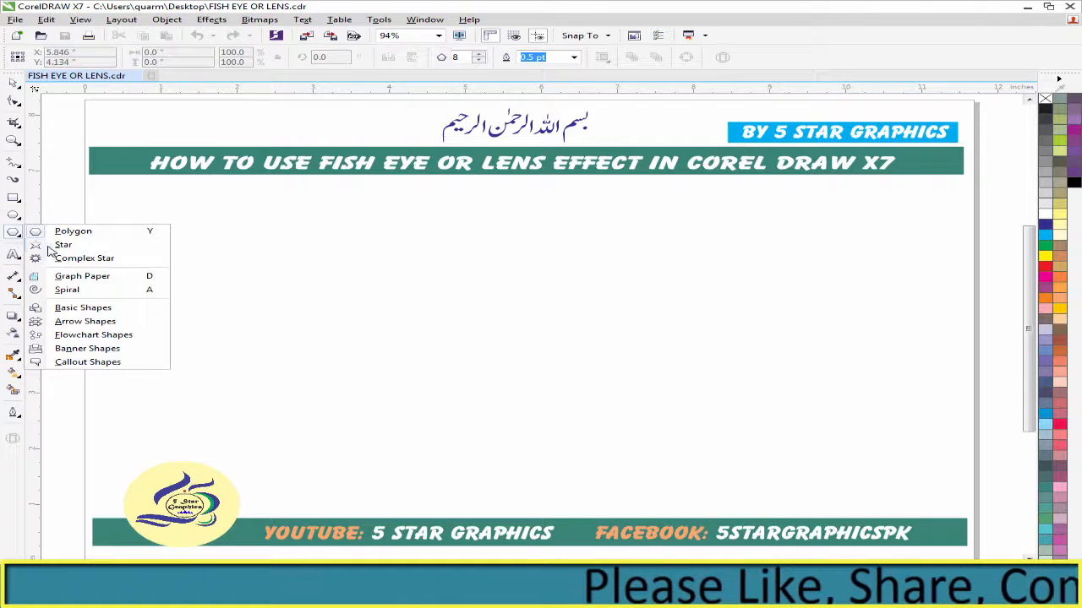
left_click(64, 307)
left_click(445, 58)
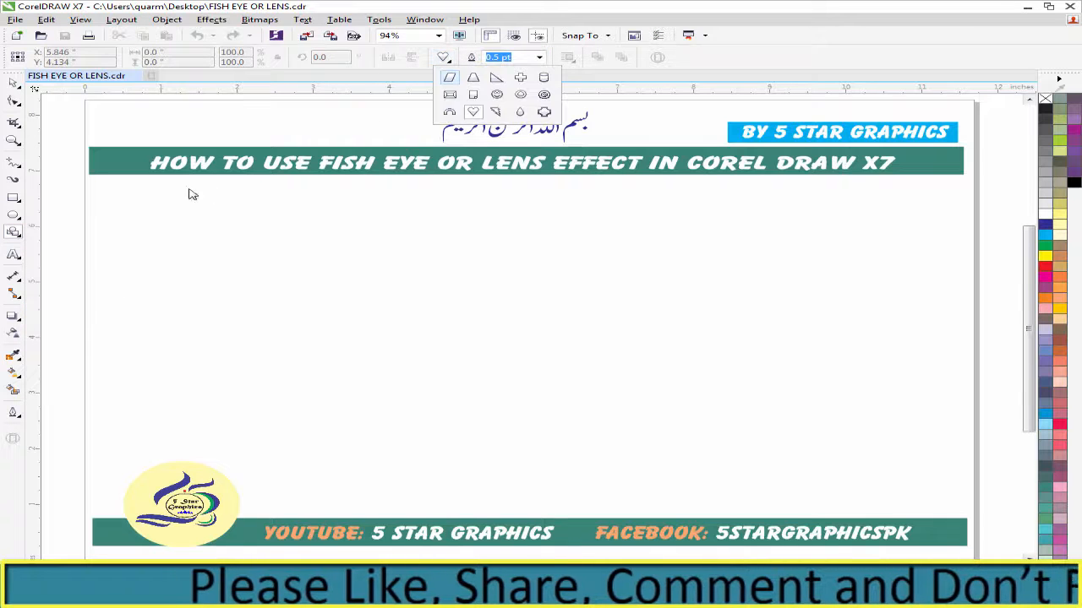
left_click_drag(147, 204, 178, 217)
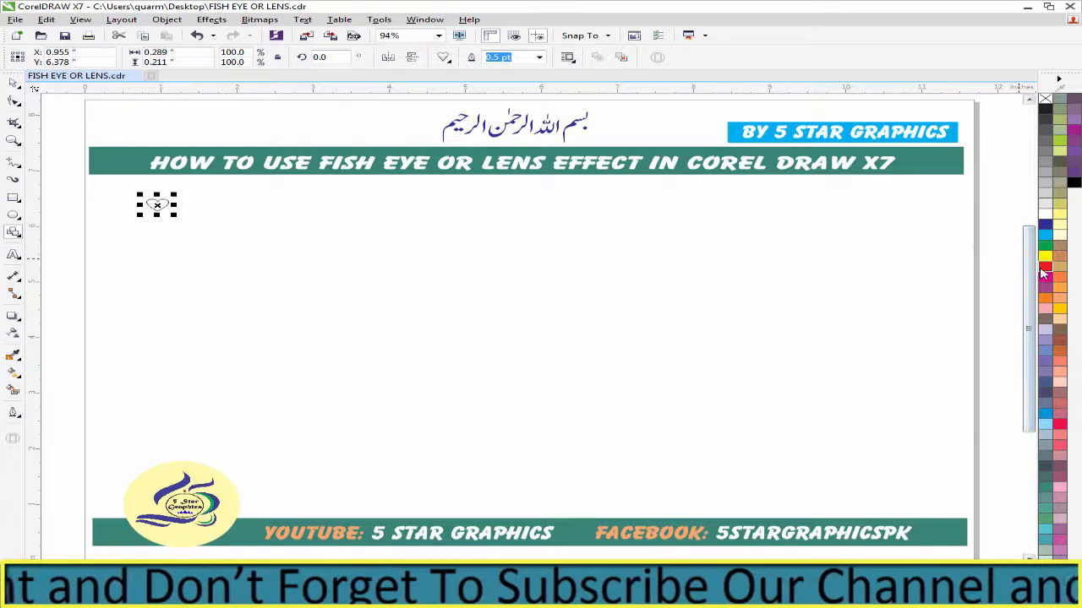
- Fill the small heart with red and remove its outline
left_click(1045, 268)
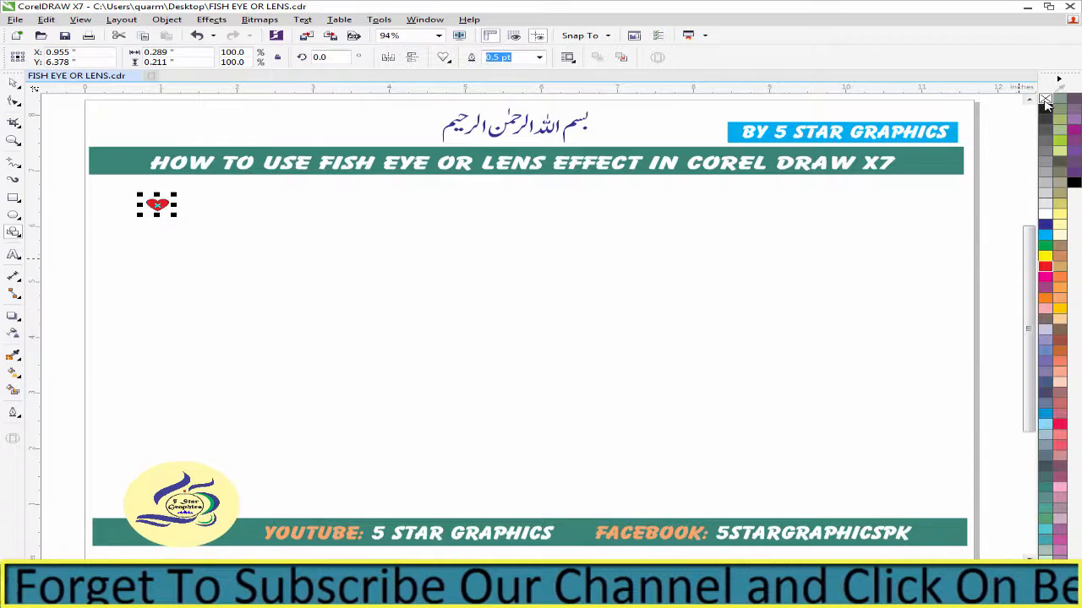
right_click(1044, 99)
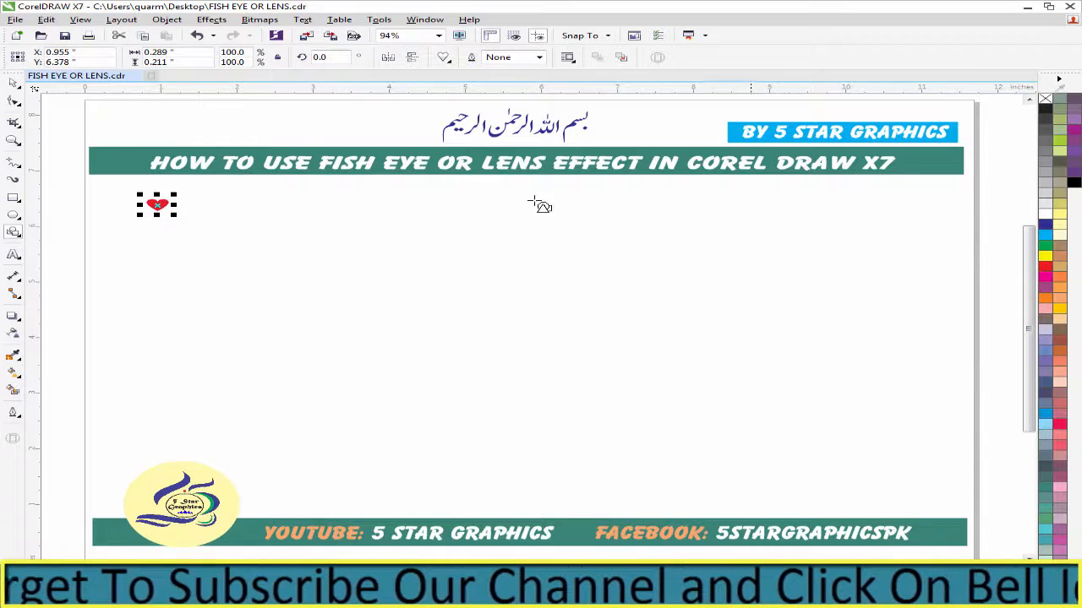
left_click(14, 84)
- Duplicate the heart to its right and repeat the duplication to build an evenly spaced row of 14 hearts
mouse_move(157, 205)
left_mouse_down()
mouse_move(121, 205)
mouse_move(162, 205)
left_mouse_up()
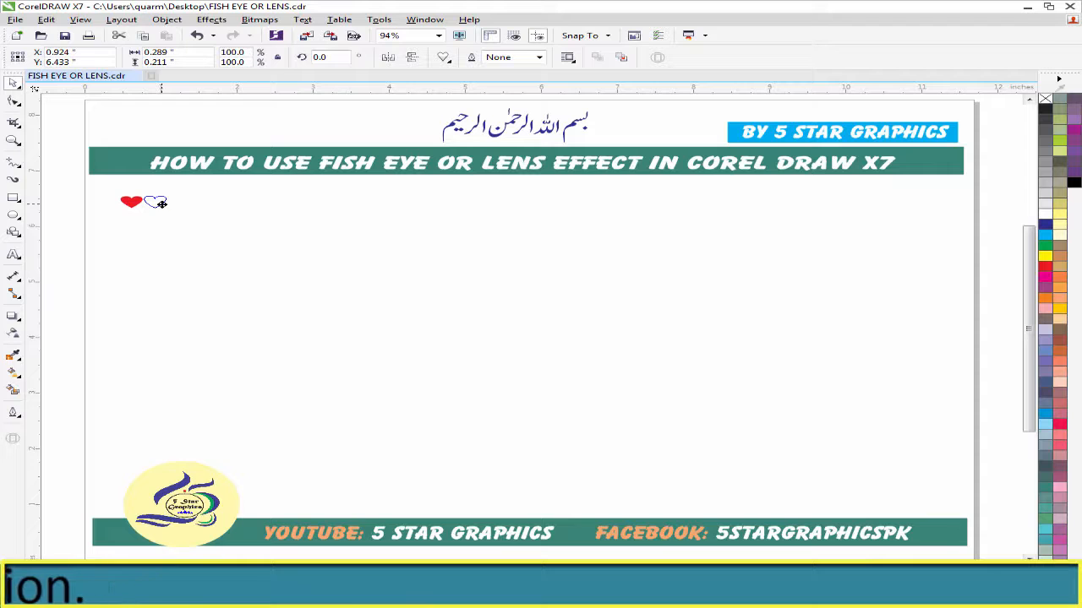
left_click_drag(161, 204, 164, 203)
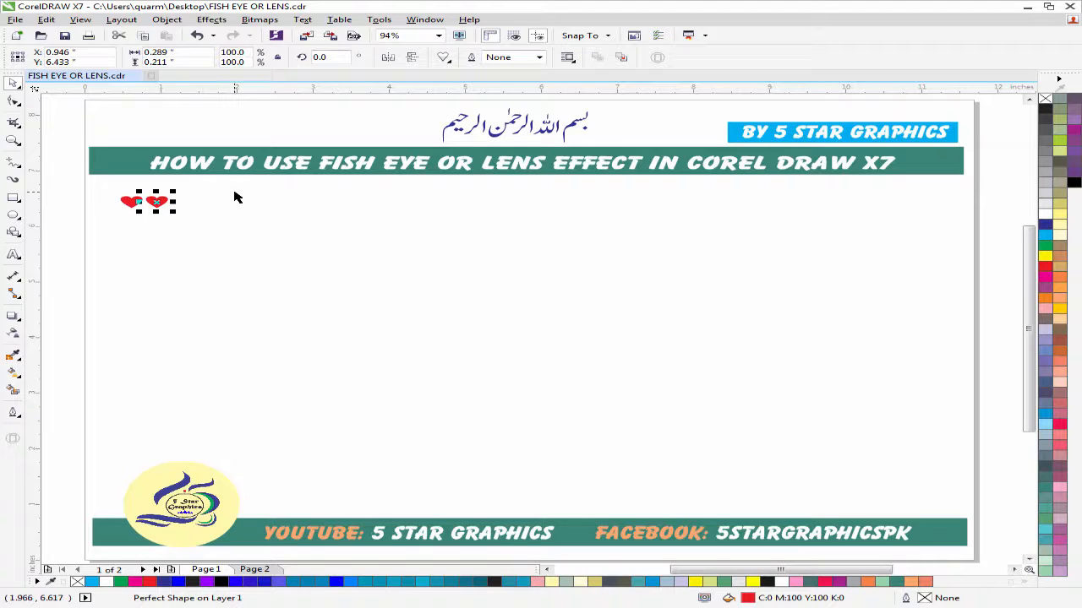
key("ctrl+r")
key("ctrl+r")
key("ctrl+r")
key("ctrl+r")
key("ctrl+r")
key("ctrl+r")
key("ctrl+r")
key("ctrl+r")
key("ctrl+r")
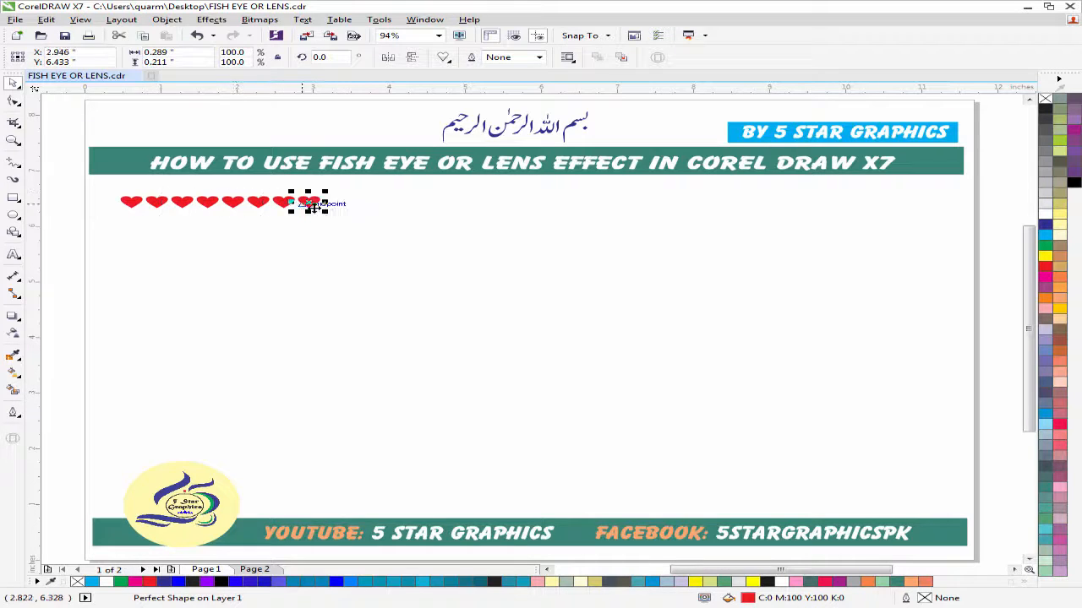
key("ctrl+r")
key("ctrl+r")
key("ctrl+r")
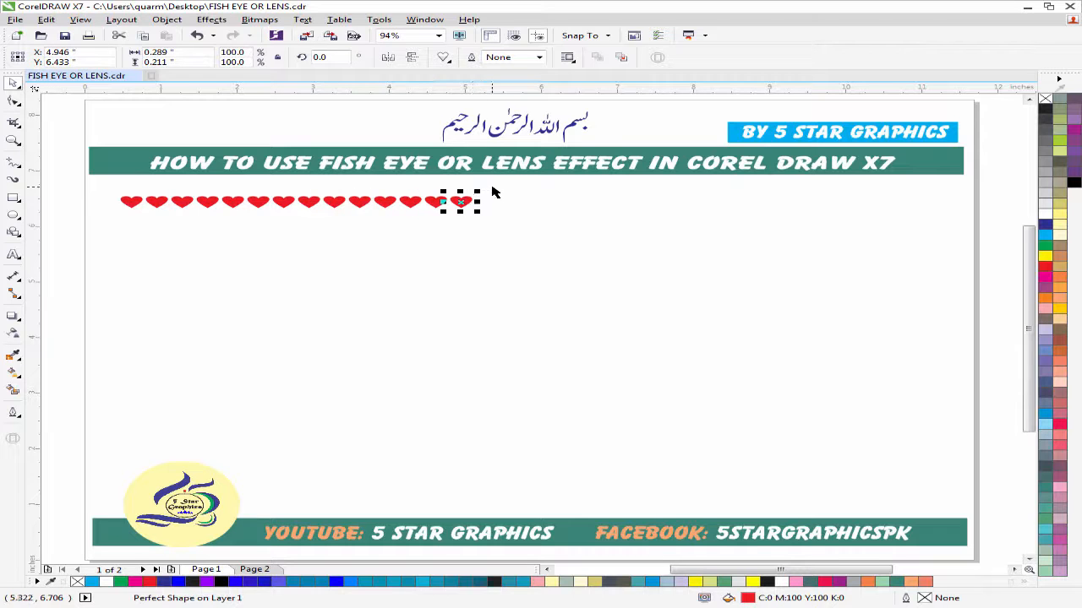
- Duplicate the whole row of hearts just below itself and repeat the duplication until the grid has 16 rows
left_click_drag(494, 193, 98, 228)
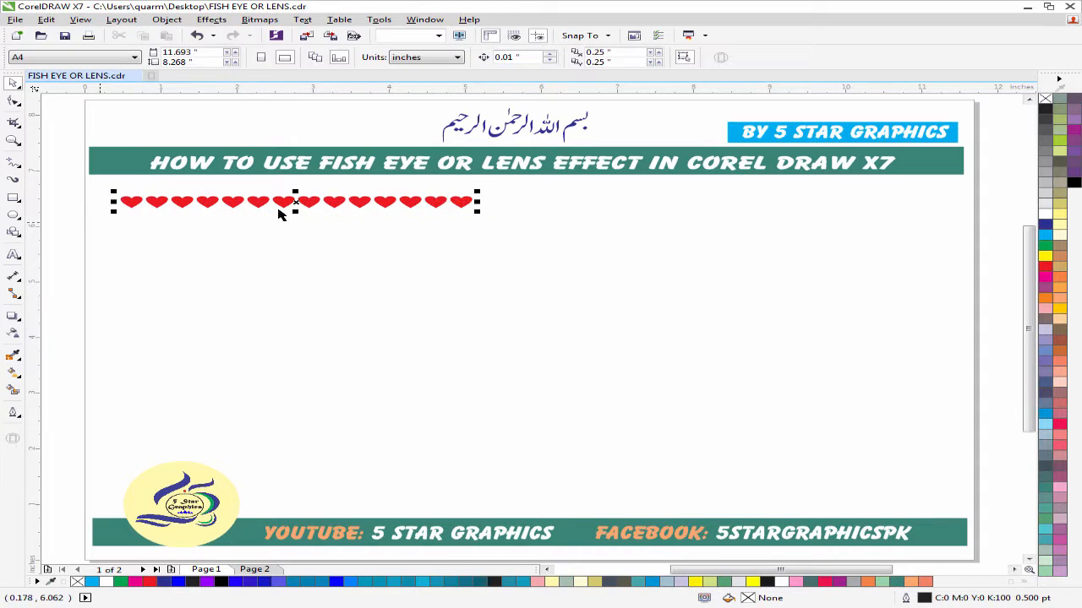
left_click_drag(292, 211, 292, 217)
key("ctrl+r")
key("ctrl+r")
key("ctrl+r")
key("ctrl+r")
key("ctrl+r")
key("ctrl+r")
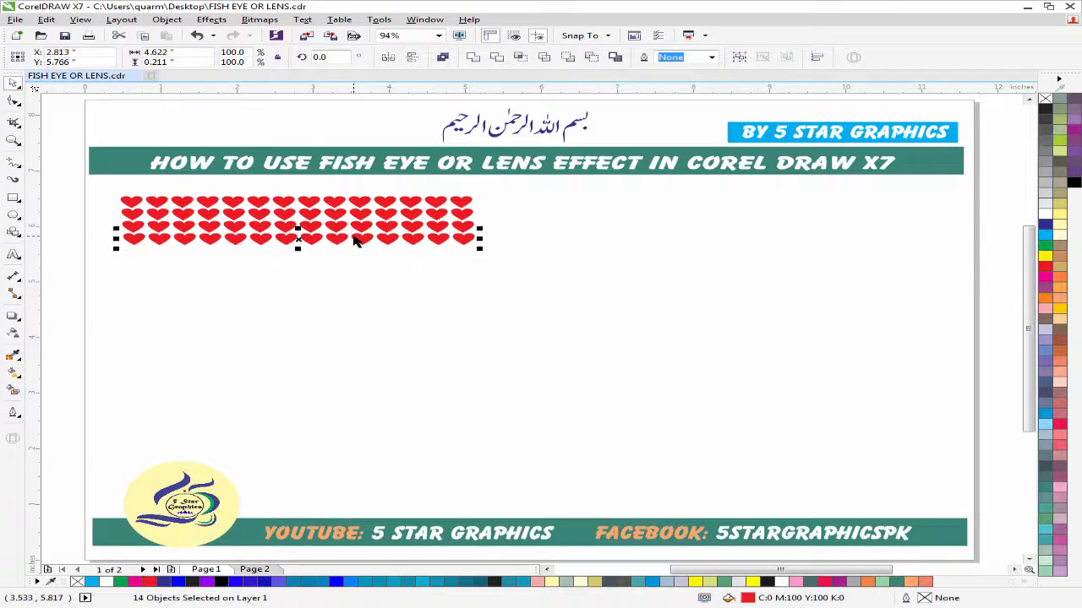
key("ctrl+r")
key("ctrl+r")
key("ctrl+r")
key("ctrl+r")
key("ctrl+r")
key("ctrl+r")
key("ctrl+r")
key("ctrl+r")
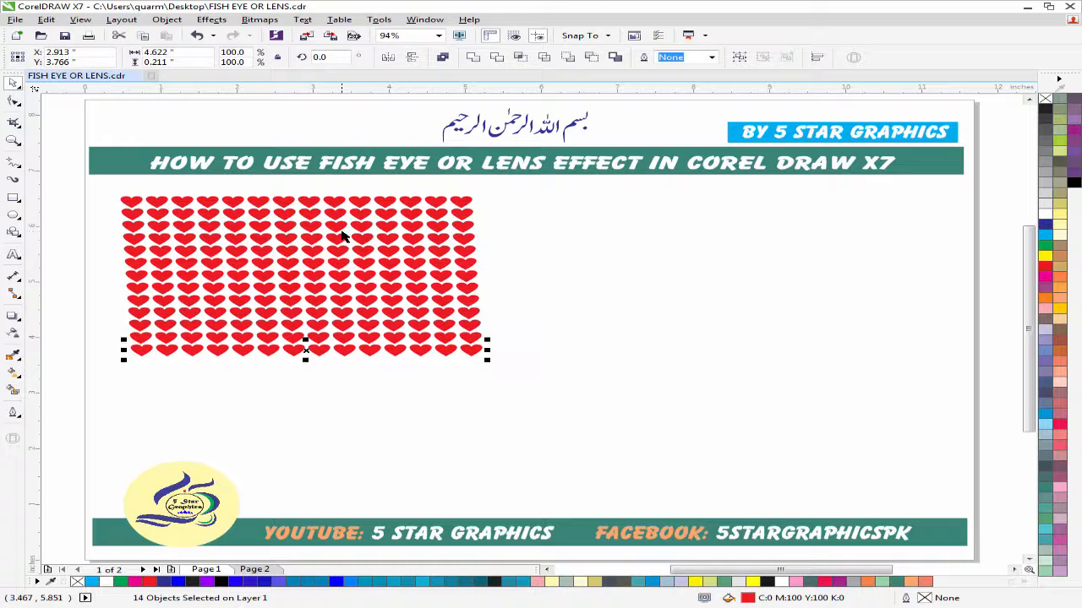
left_click(497, 193)
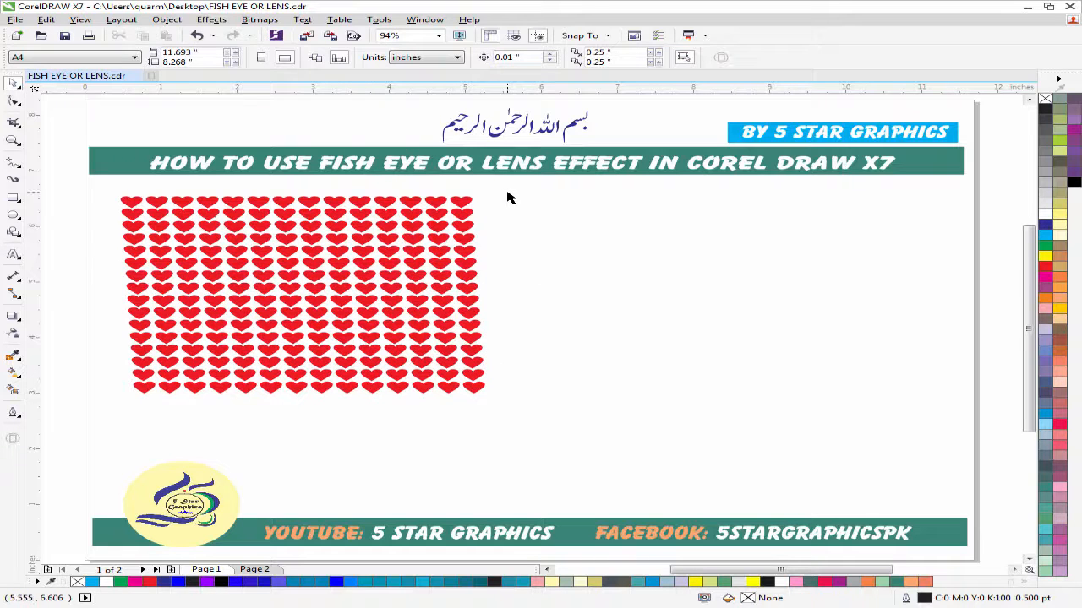
- Try scaling the heart grid down to about 61 percent, and undo the resize
left_click_drag(507, 193, 121, 404)
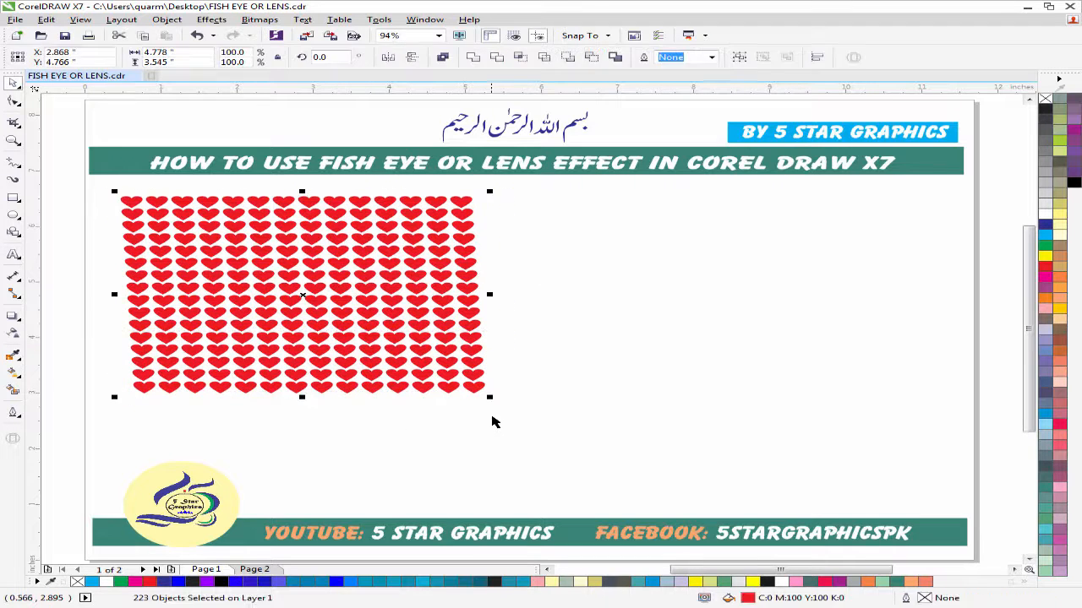
left_click_drag(490, 393, 342, 318)
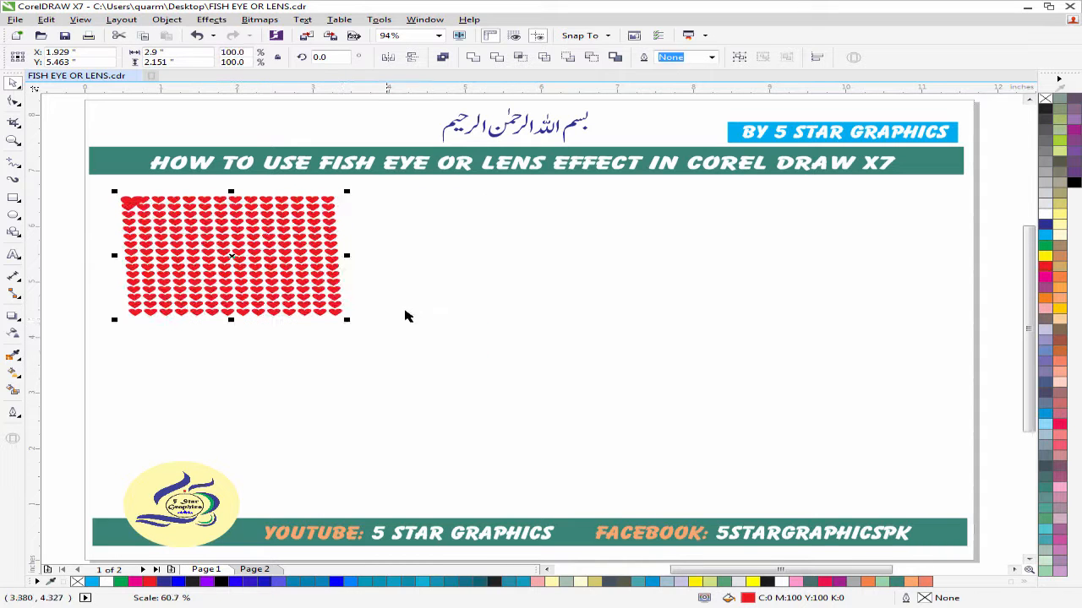
left_click(415, 311)
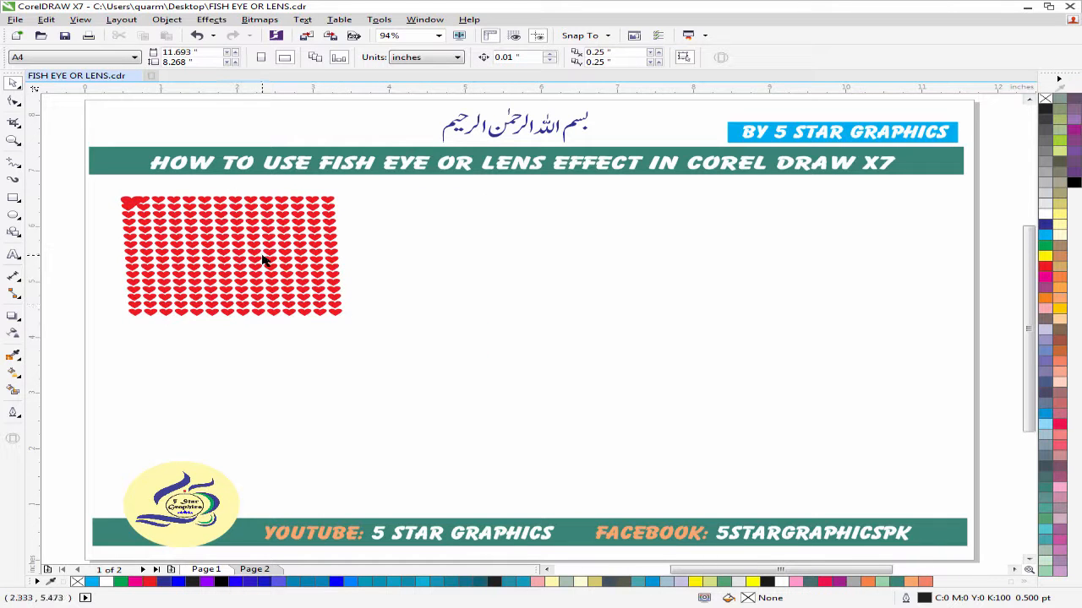
key("ctrl+z")
left_click(495, 250)
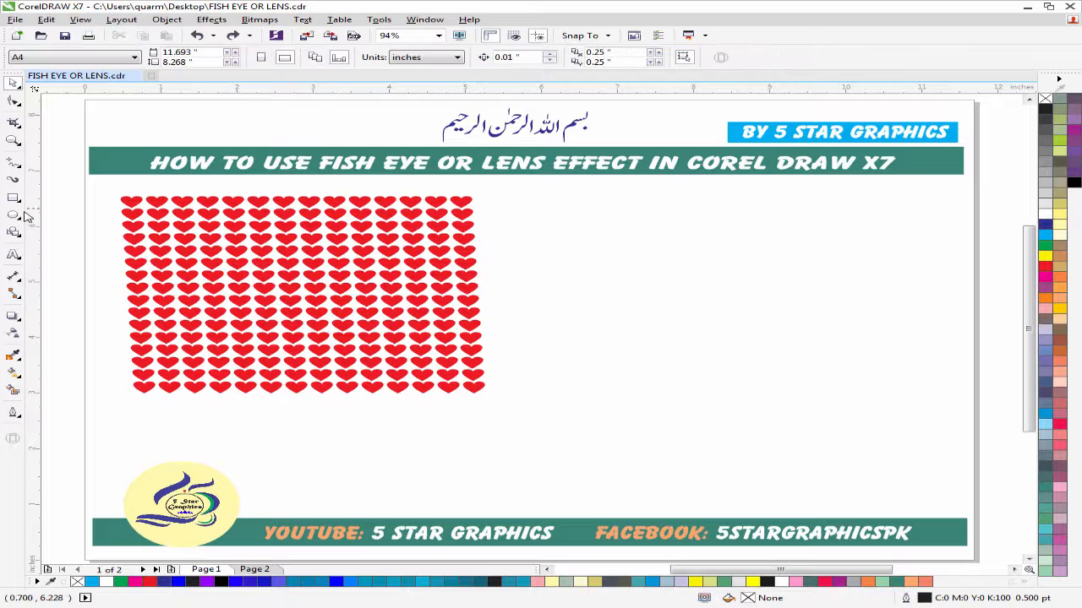
- Draw a circle about 2.65 inches in diameter over the middle of the heart grid
left_click(14, 215)
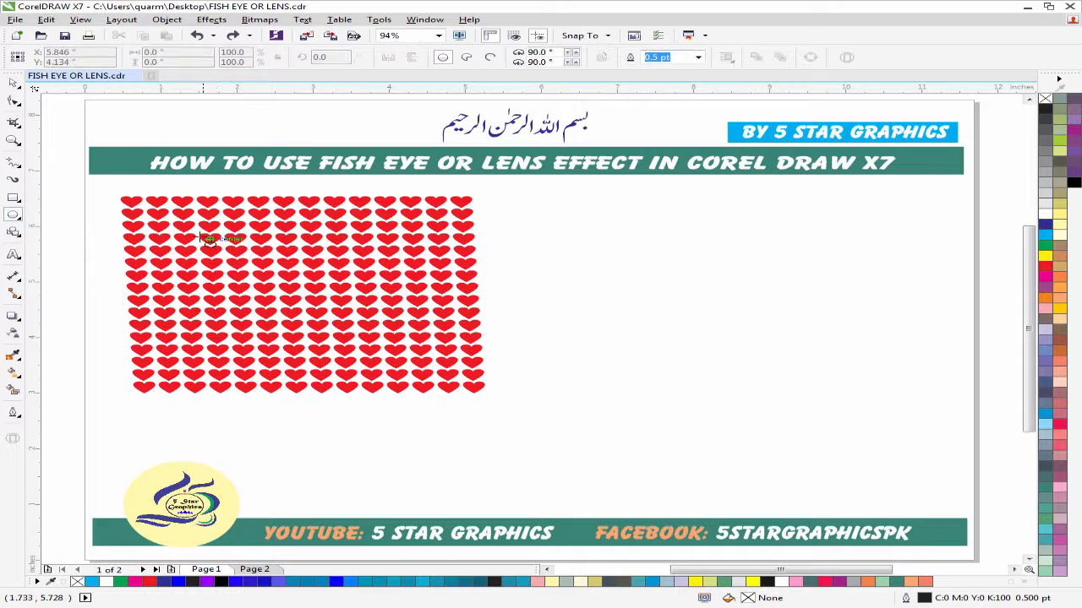
left_click_drag(200, 237, 394, 349)
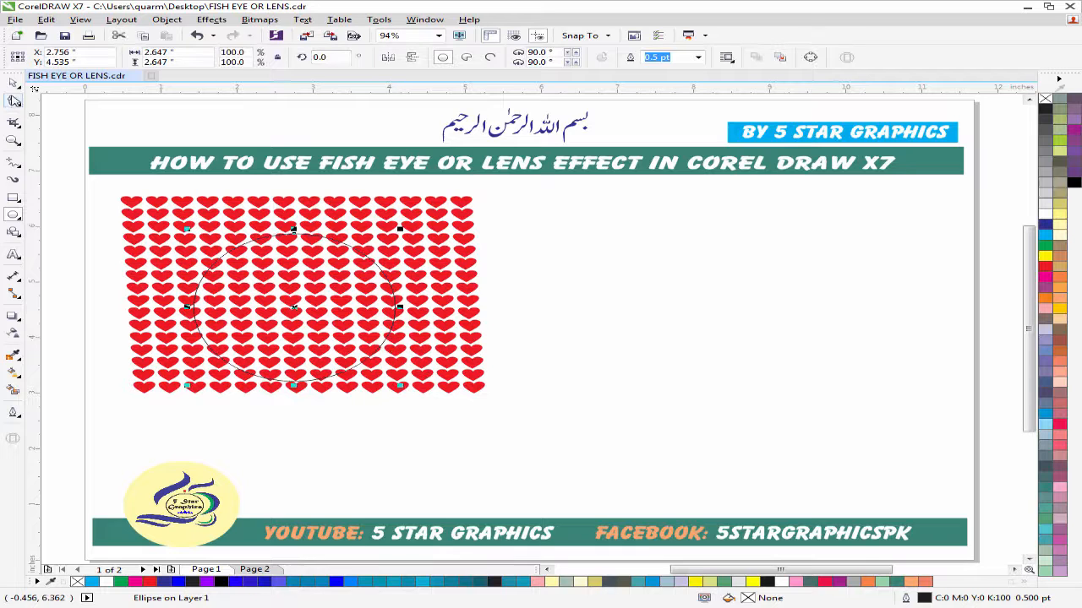
left_click(13, 83)
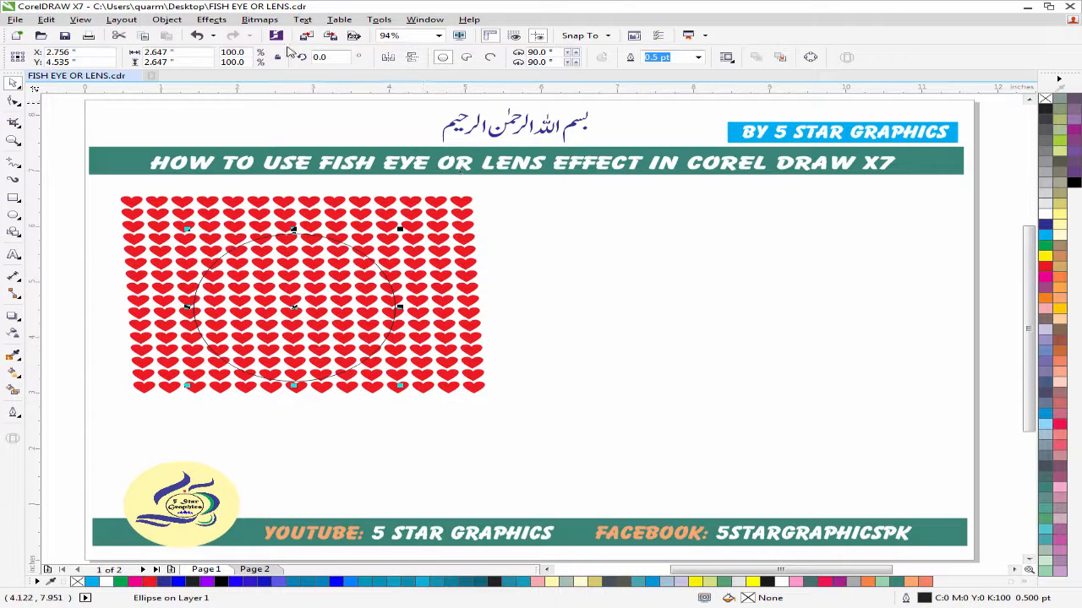
- Apply a Fish Eye lens effect to the circle with the Frozen and Viewpoint options enabled
left_click(258, 20)
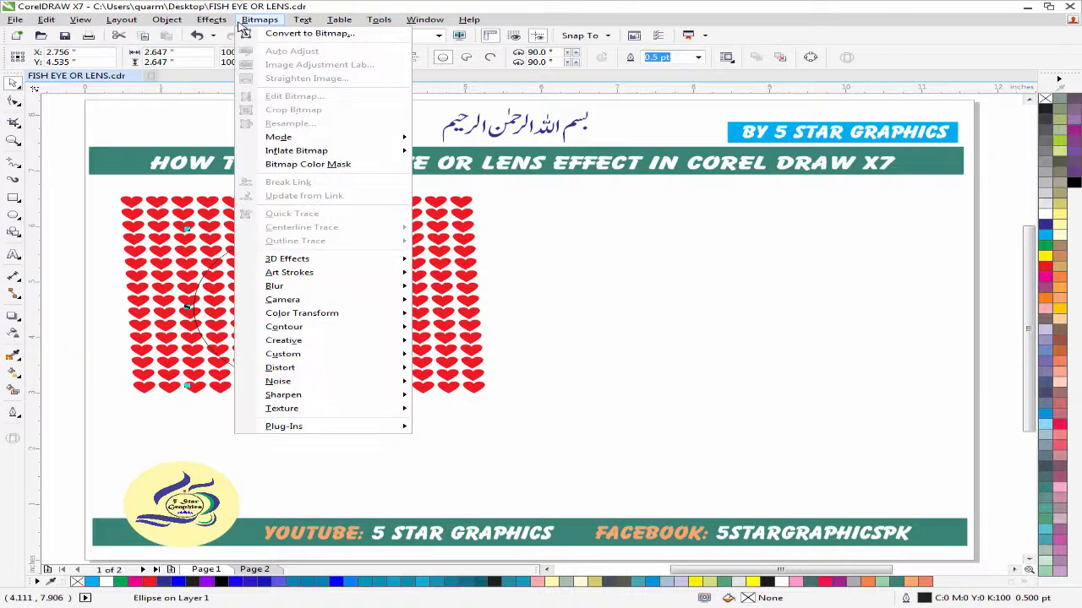
mouse_move(213, 19)
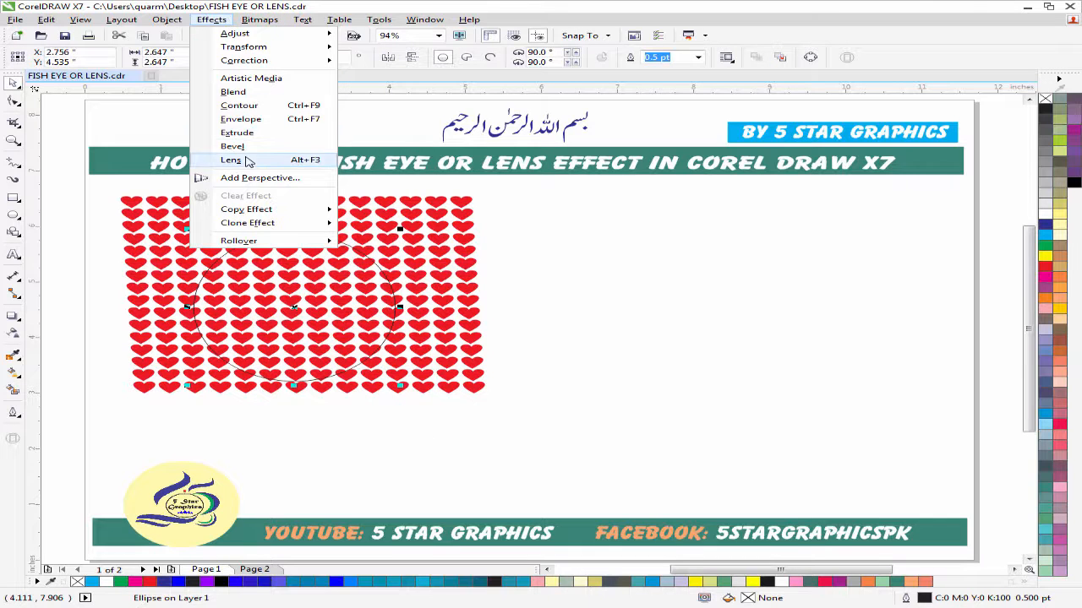
left_click(248, 162)
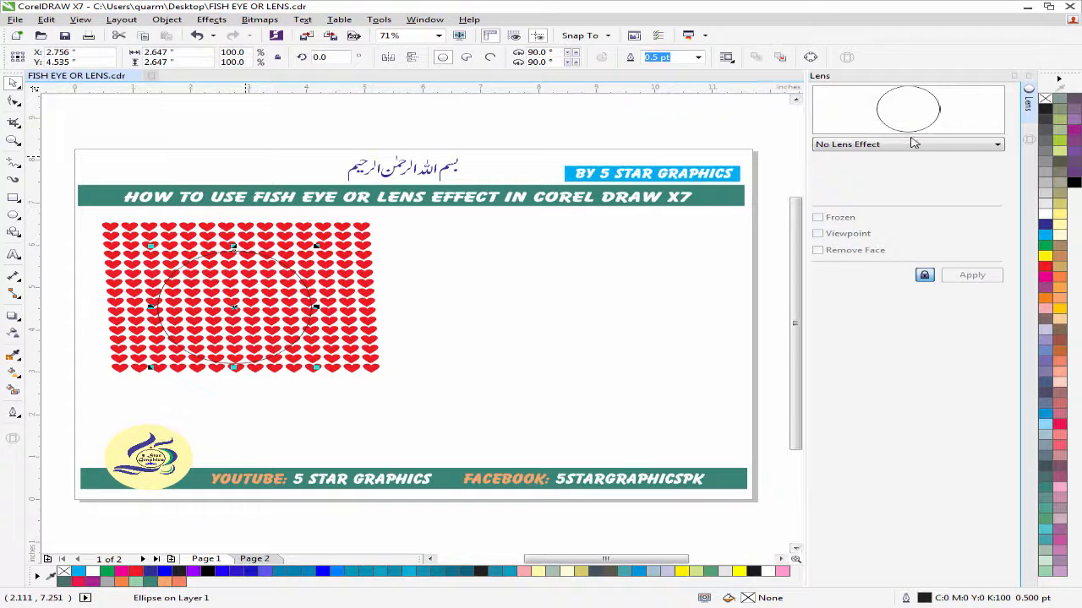
left_click(896, 148)
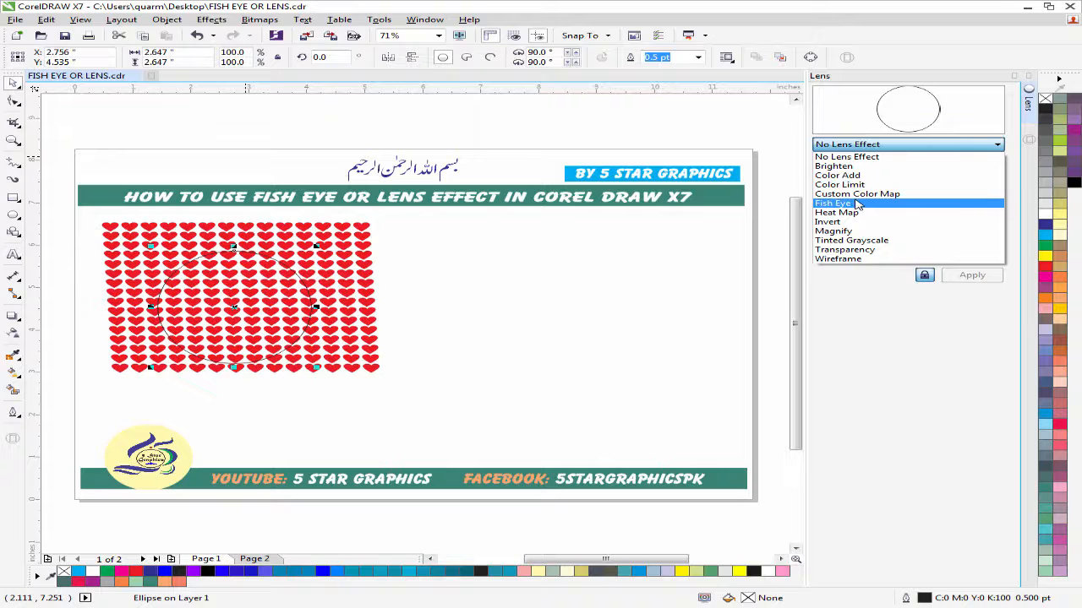
left_click(856, 203)
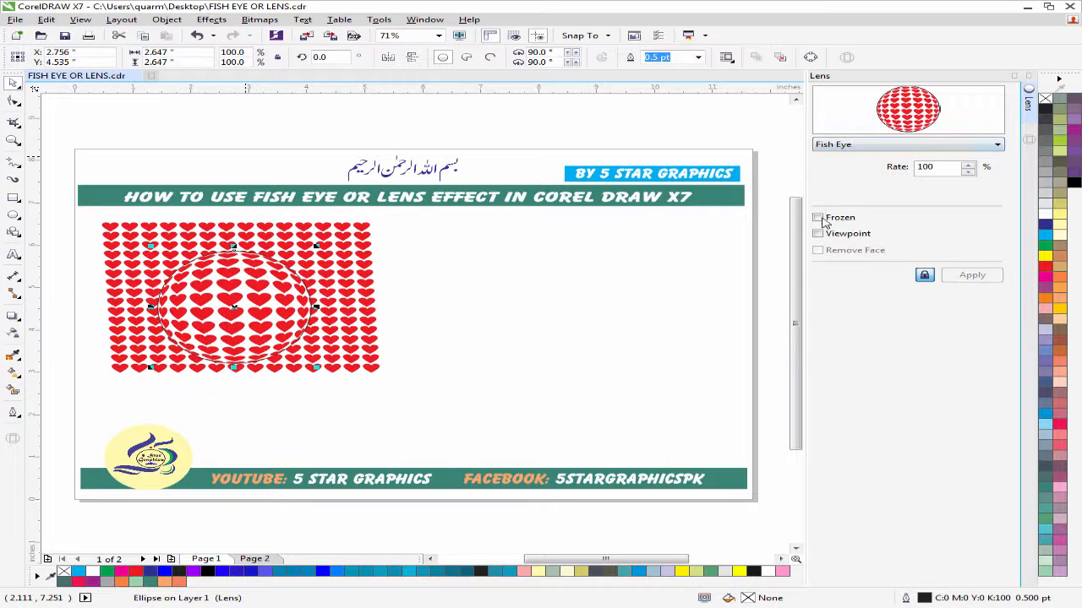
left_click(818, 218)
left_click(818, 233)
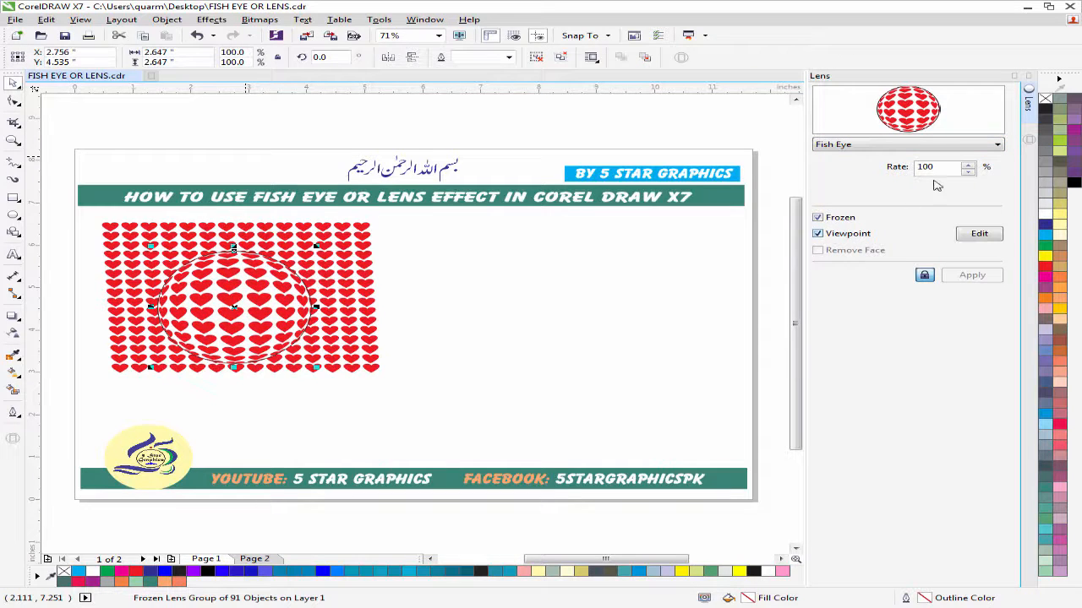
- Set the Fish Eye lens rate to 145%
left_click(966, 165)
left_click(965, 165)
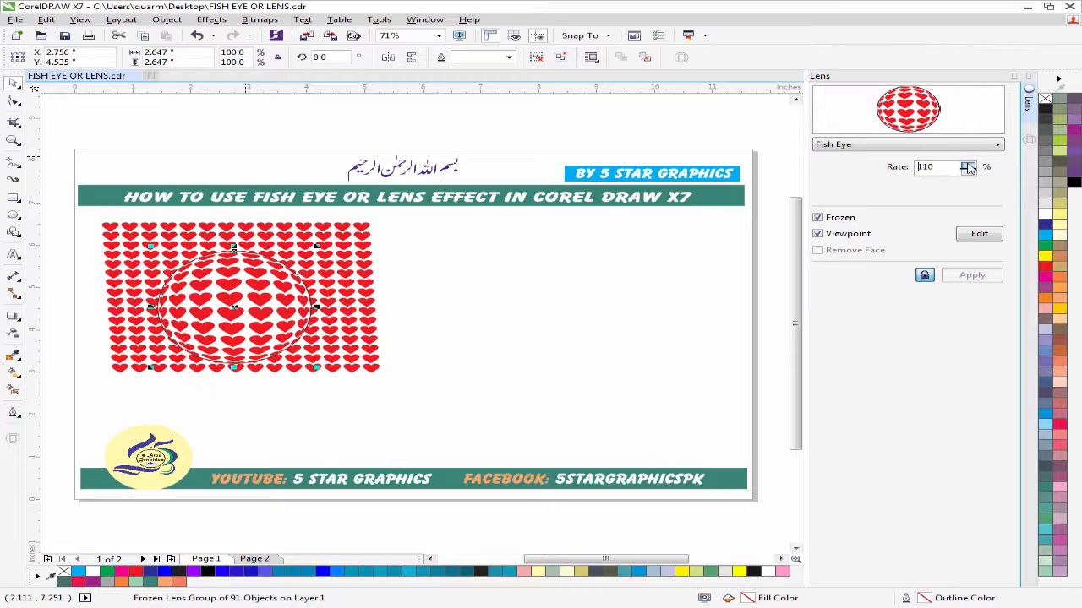
left_click(967, 164)
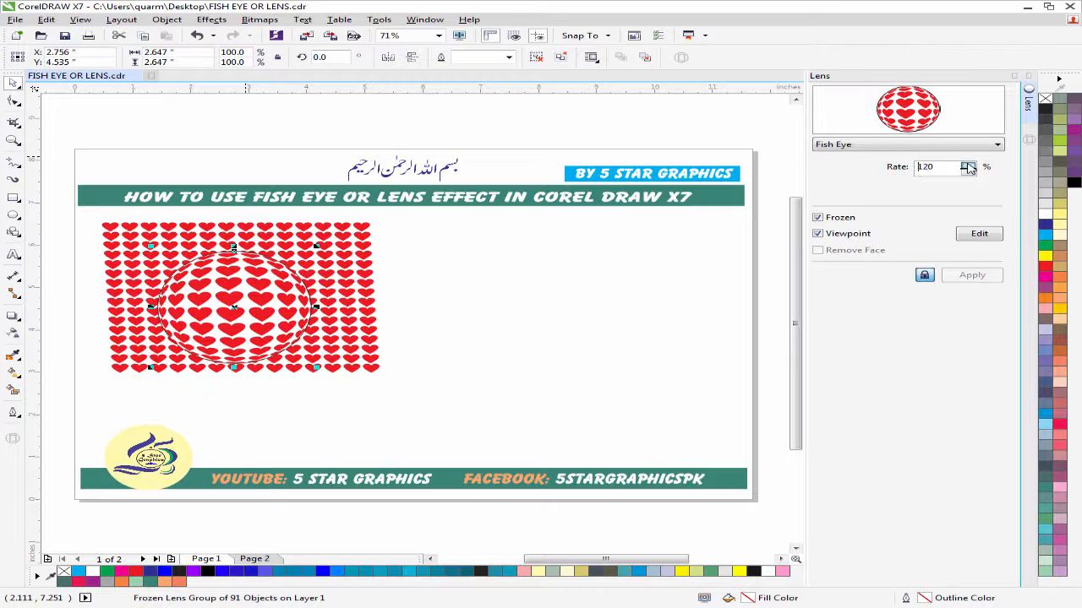
left_click(966, 165)
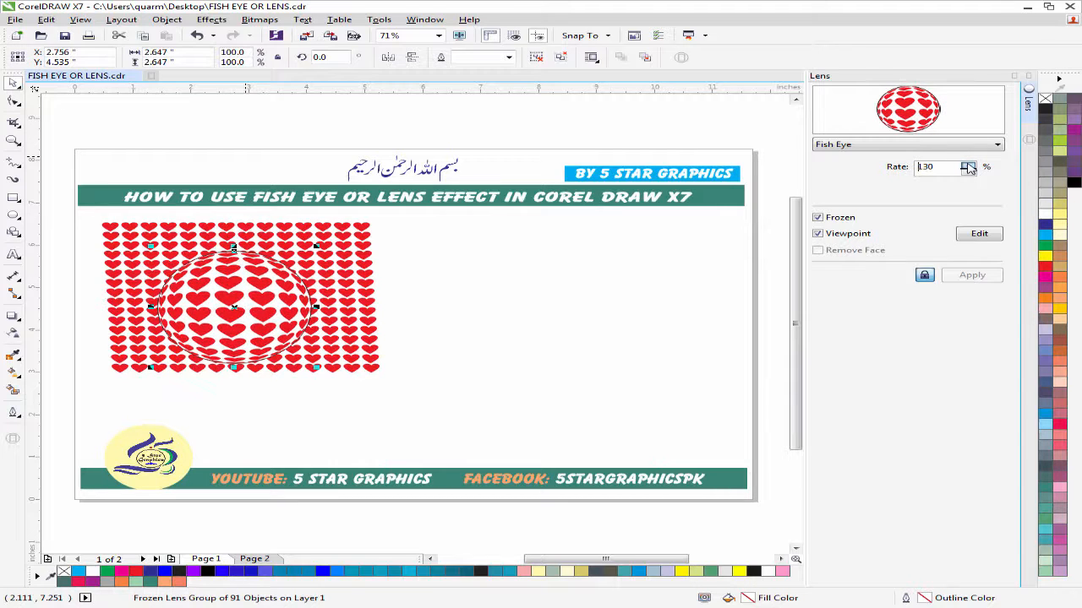
left_click(966, 165)
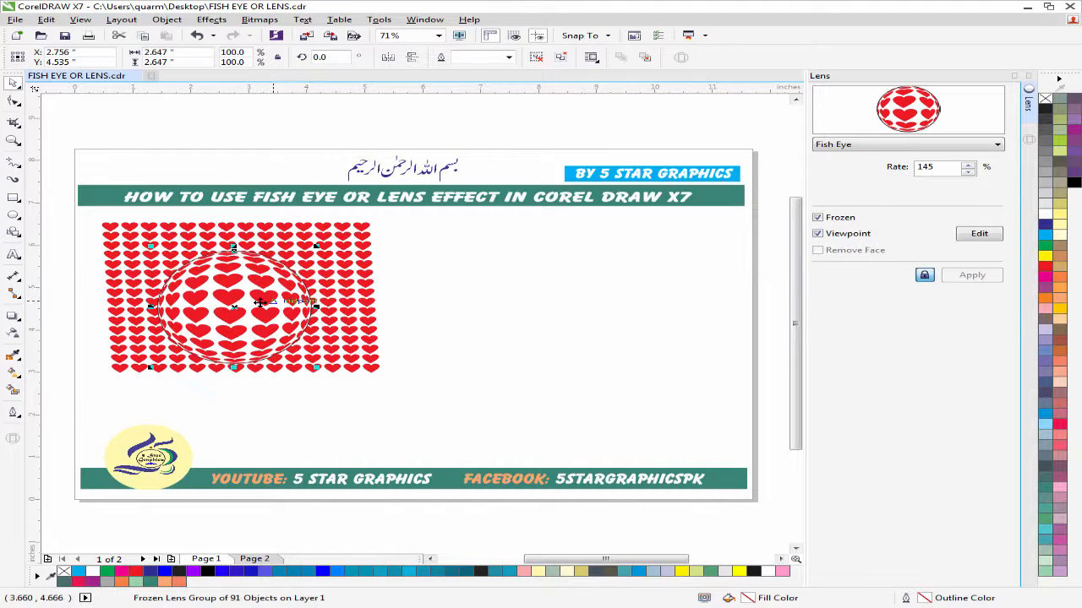
- Move the frozen lens sphere off the grid to the empty area on its right and set its outline to None
left_click_drag(257, 305, 488, 299)
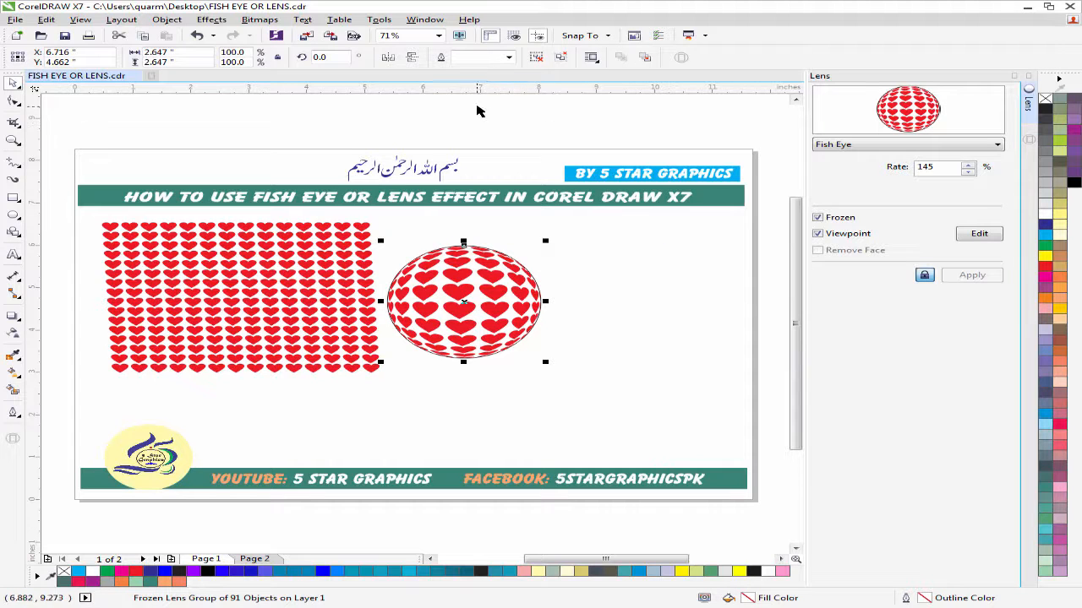
left_click(508, 57)
left_click(506, 70)
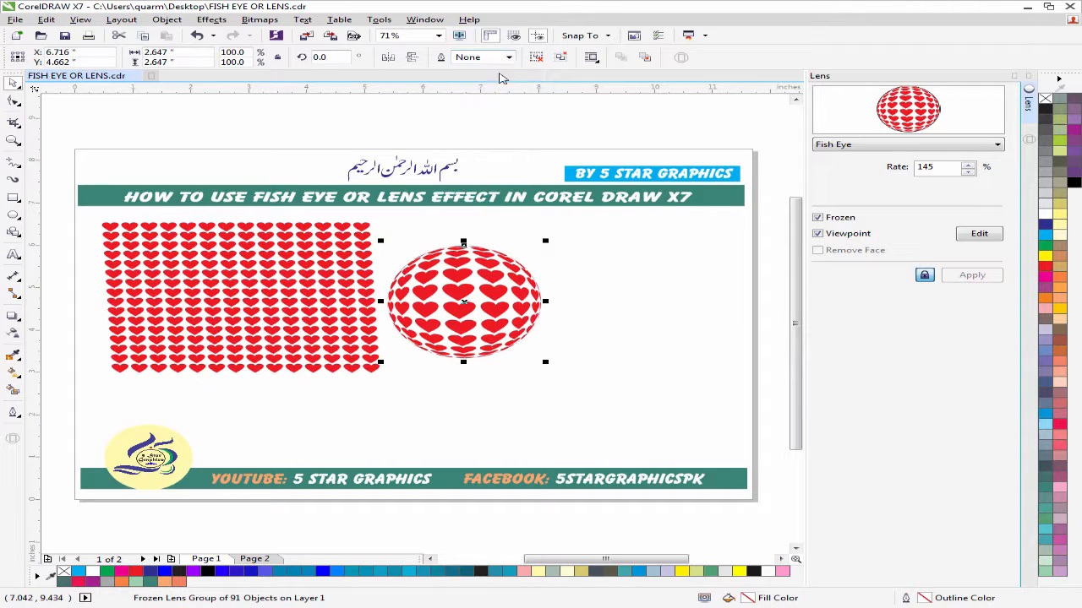
left_click(571, 284)
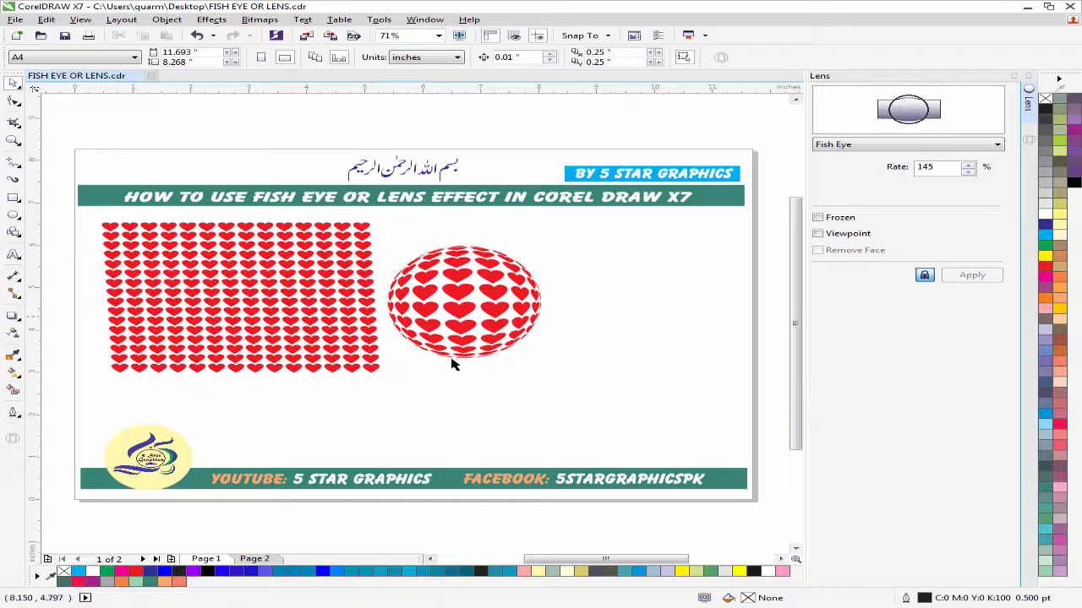
- Delete the original heart grid and move the heart sphere to the page's upper-left area, just below the title banner
left_click_drag(391, 392, 82, 213)
key("Delete")
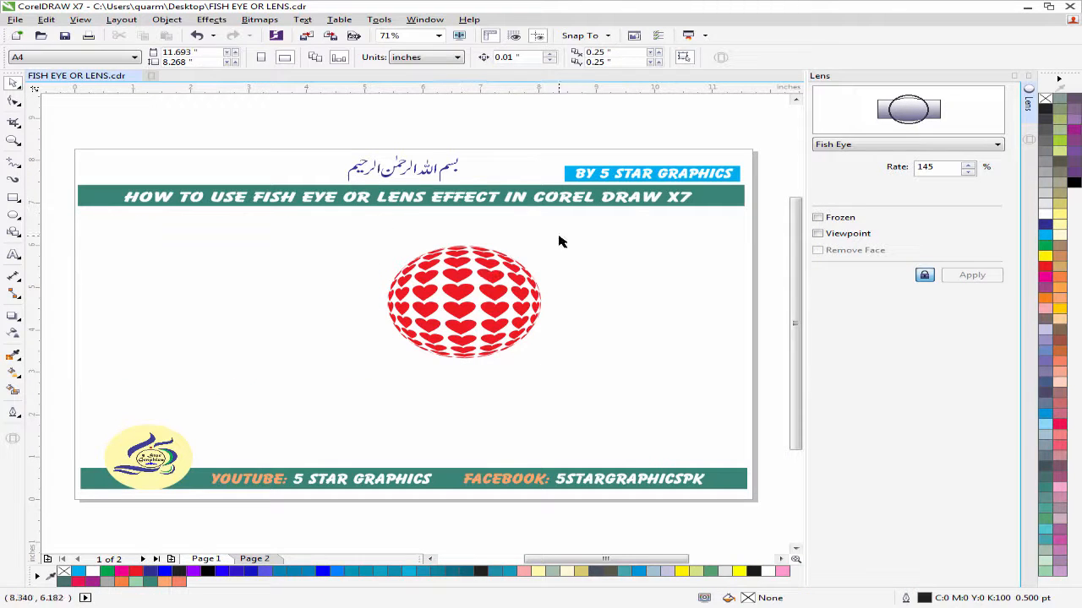
left_click_drag(386, 290, 172, 257)
left_click(292, 266)
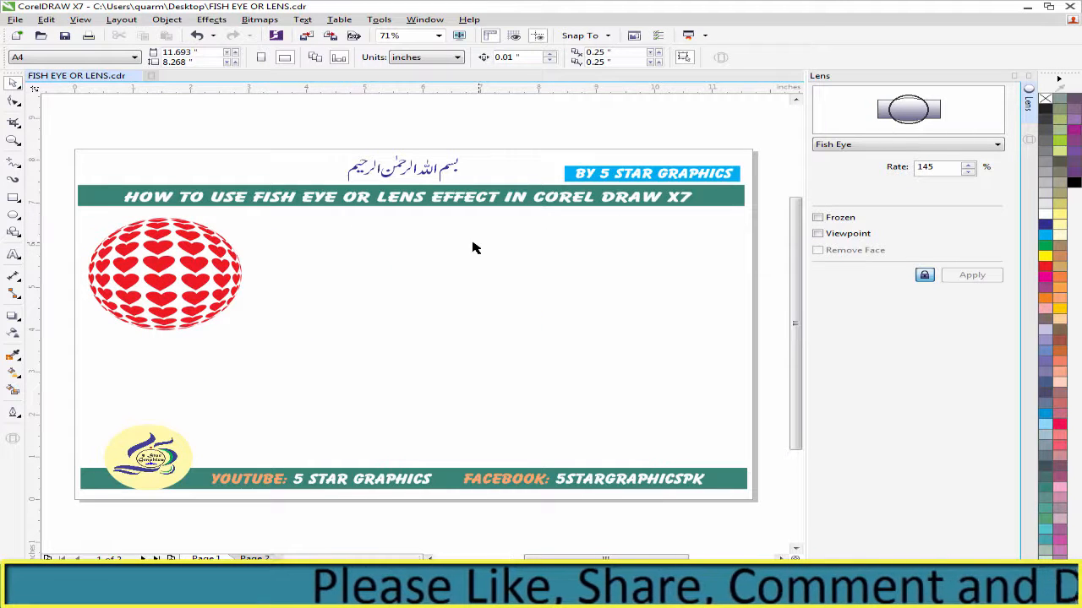
- Add the artistic text RESPECT in the empty area to the lower right of the heart sphere
left_click(15, 256)
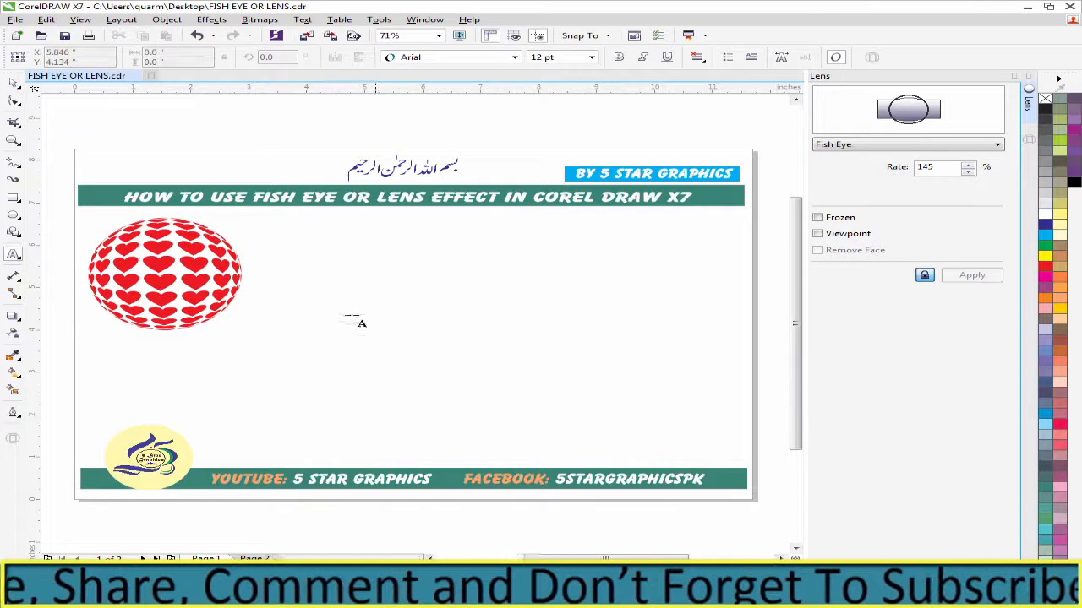
left_click(337, 336)
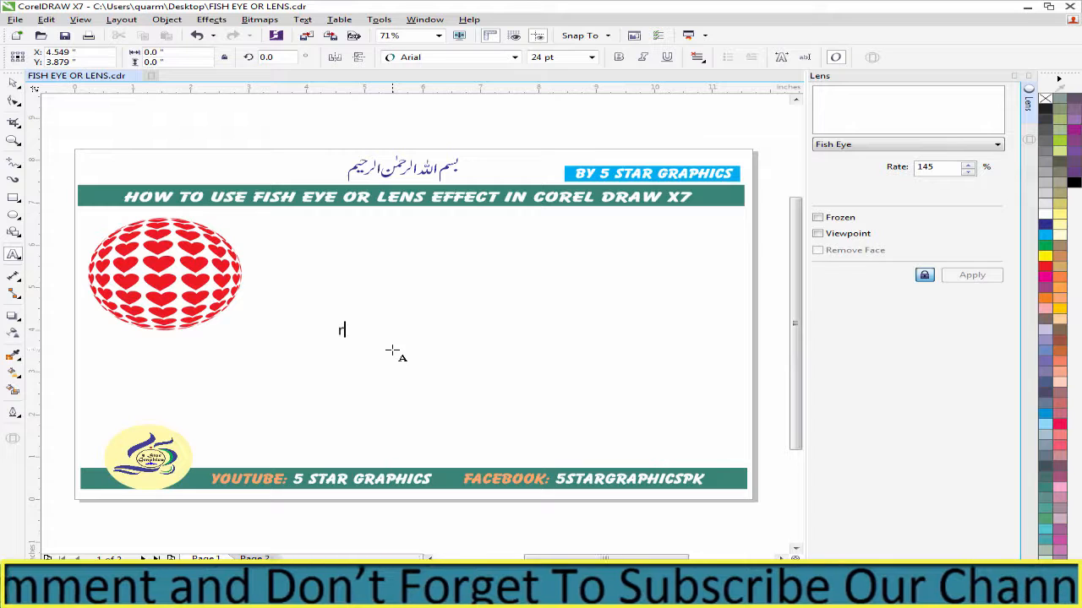
type("RESPECT")
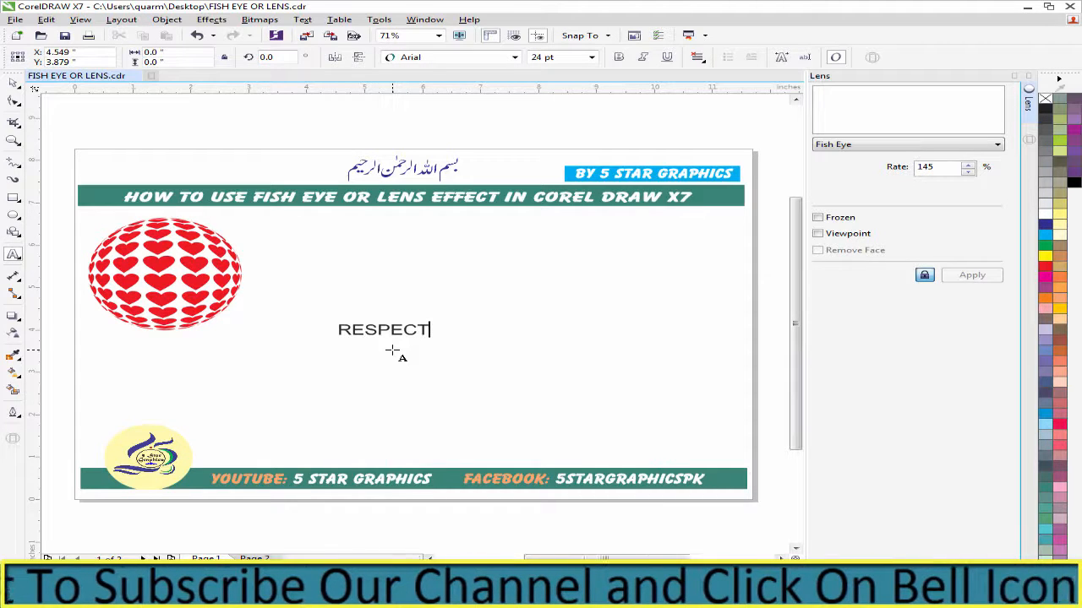
left_click(13, 82)
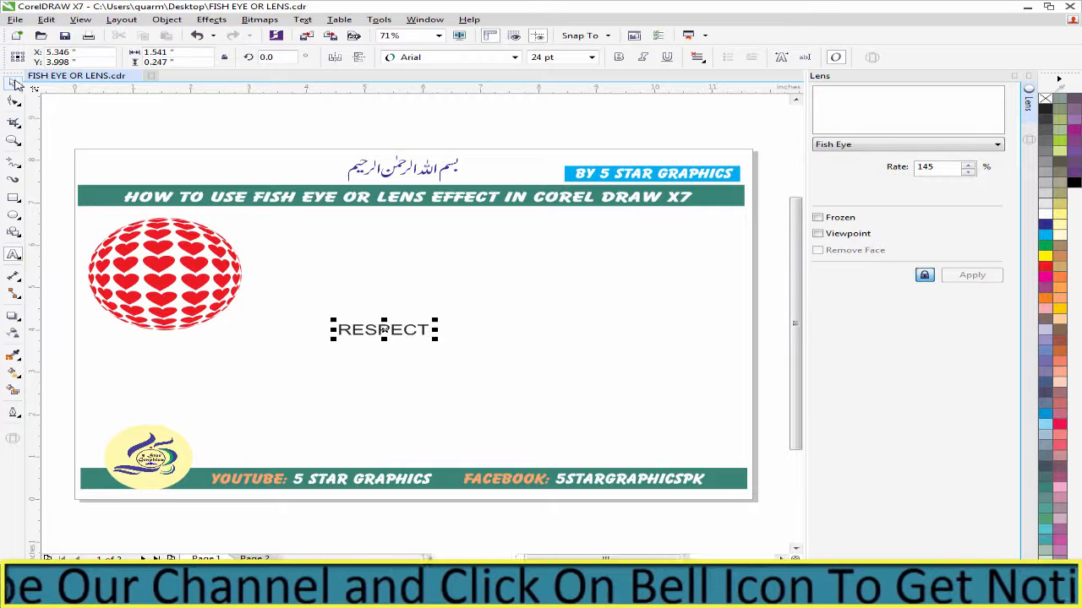
- Set the RESPECT text in Arial Rounded MT Bold at 8 pt
left_click(446, 60)
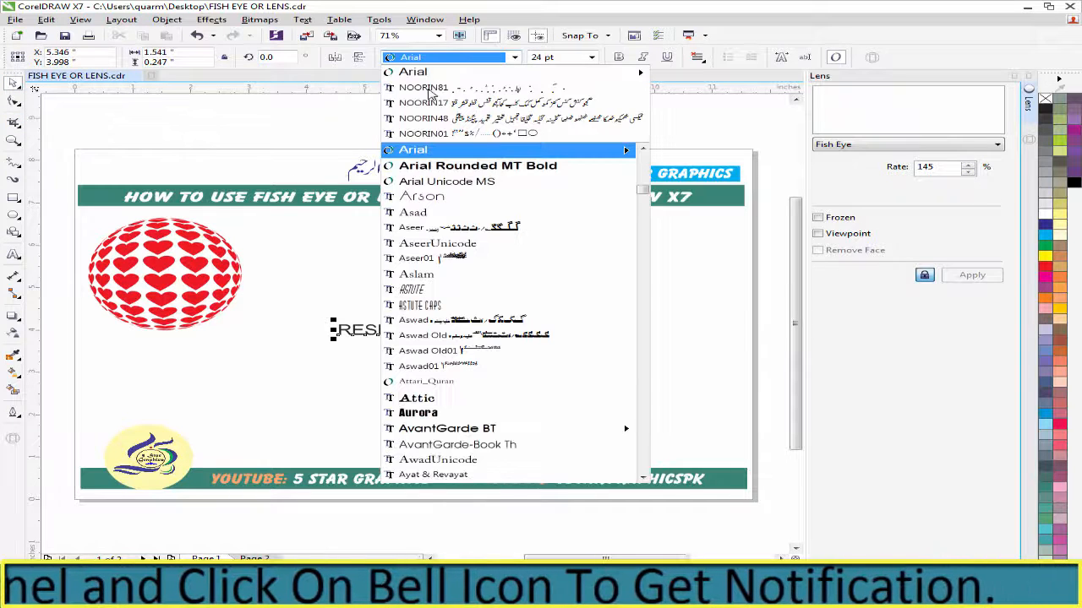
left_click(435, 168)
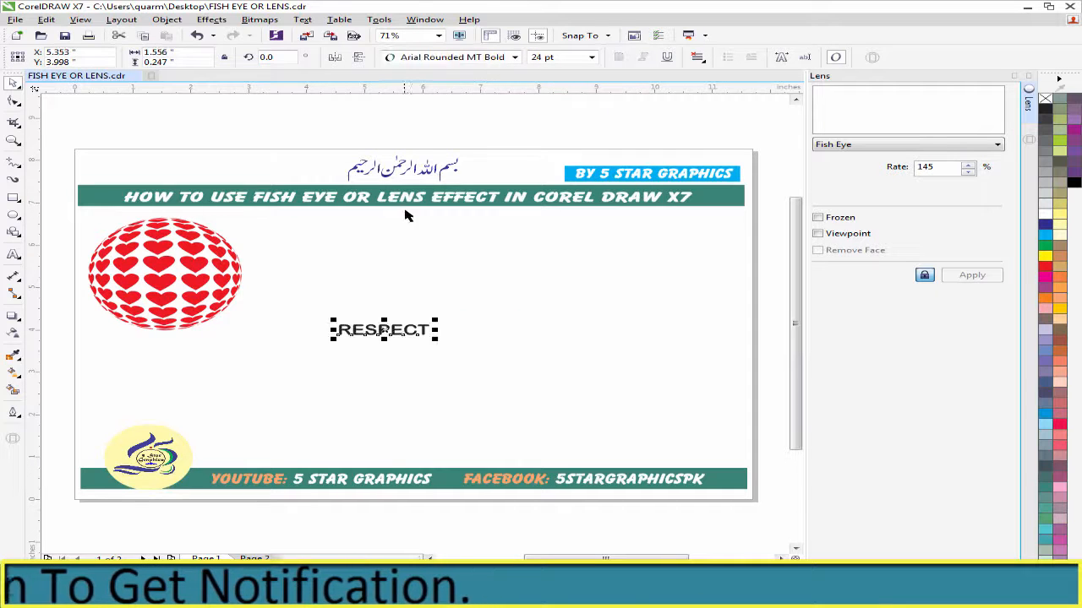
left_click(591, 57)
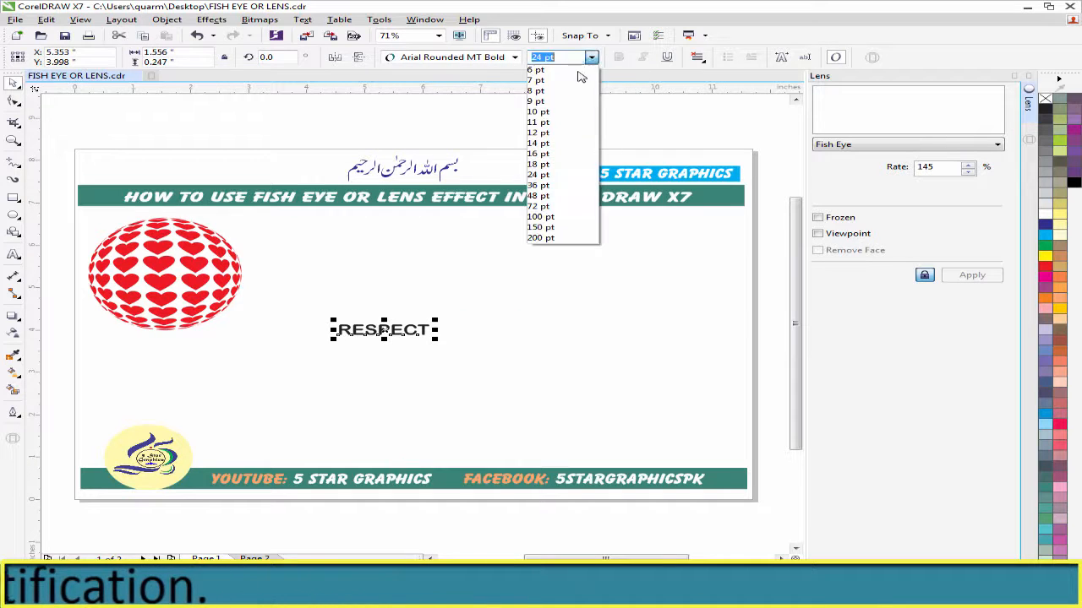
left_click(561, 68)
left_click(592, 57)
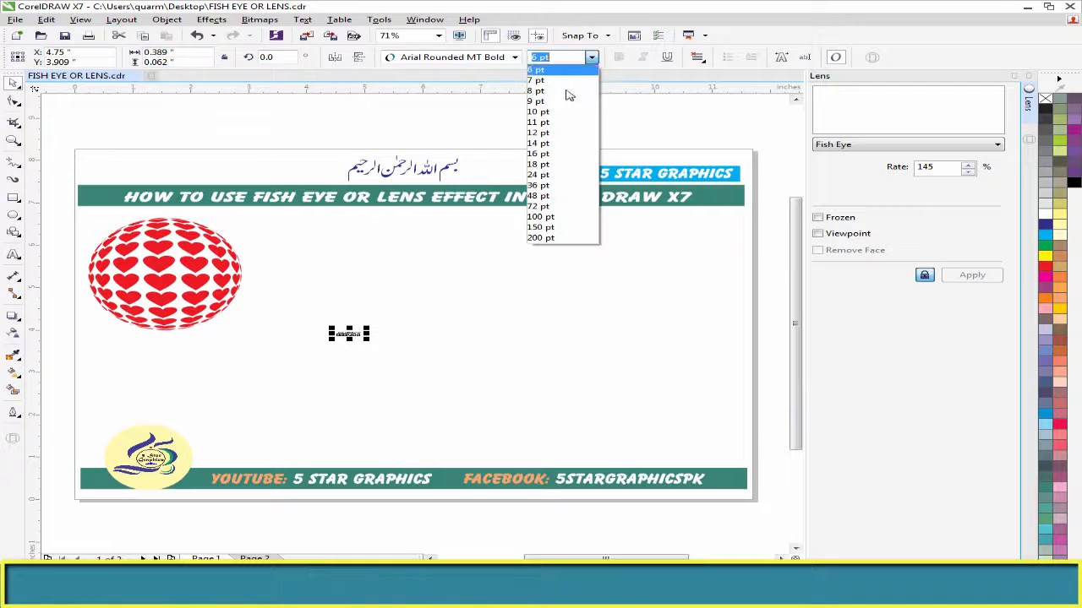
left_click(562, 87)
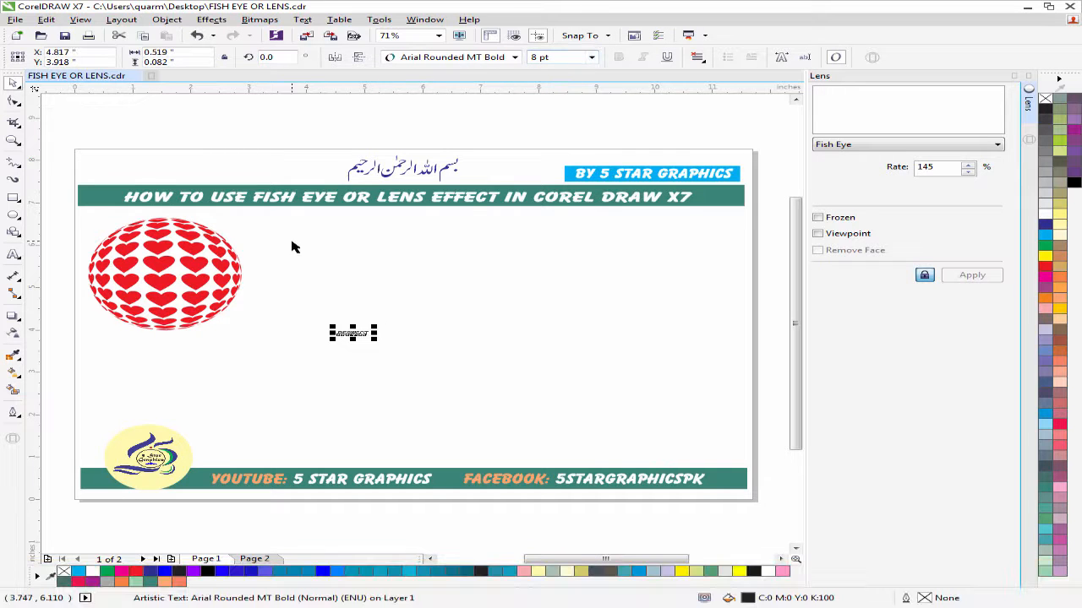
left_click(387, 315)
- Fill the RESPECT text with red (C:0 M:100 Y:100 K:0) and move it up beside the heart sphere
left_click(355, 336)
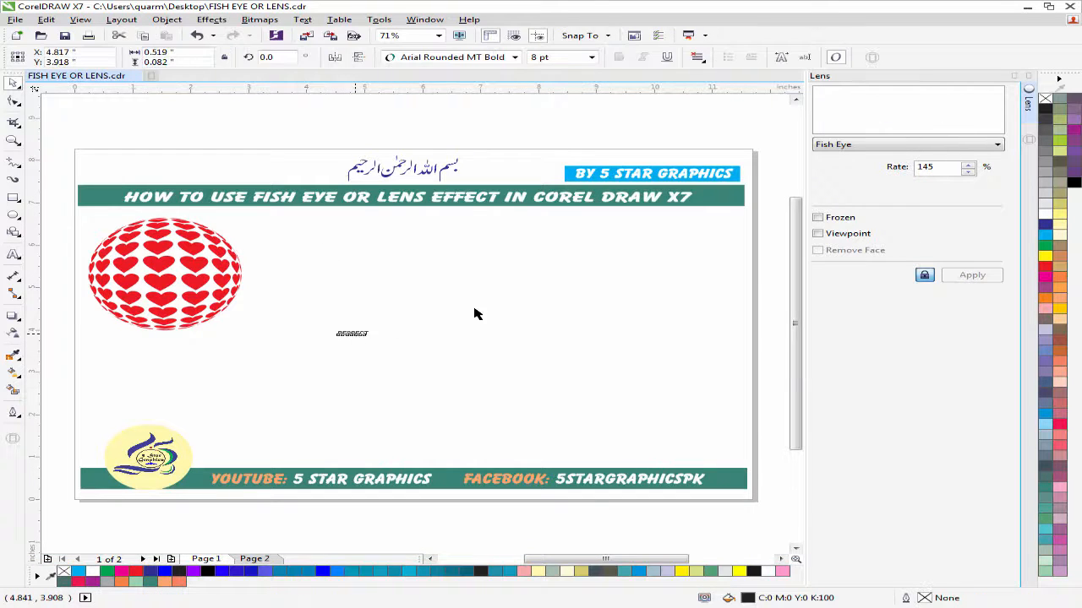
left_click(1046, 269)
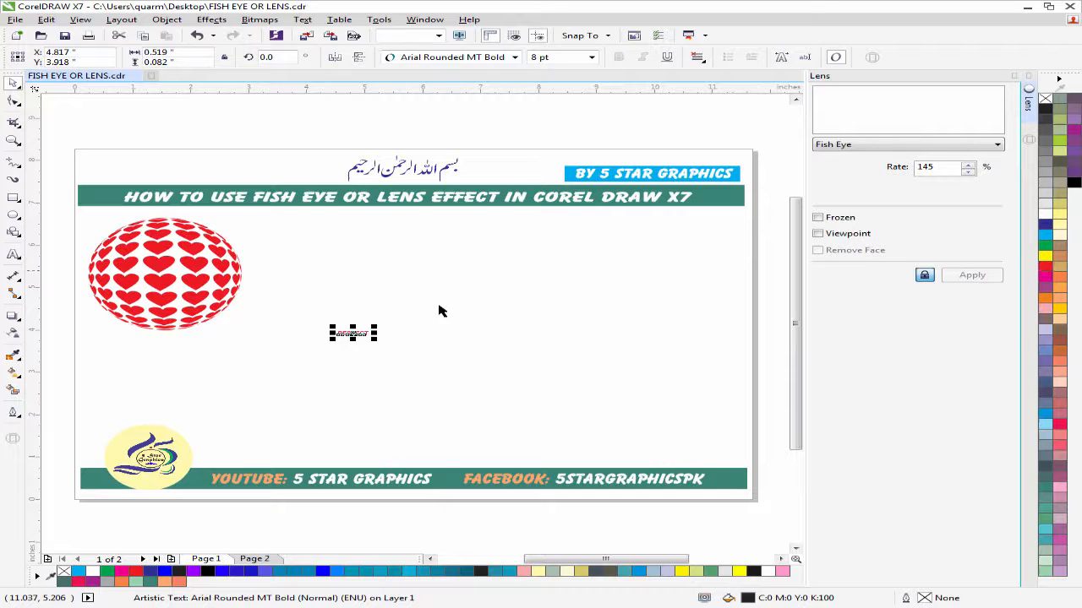
left_click(403, 321)
left_click_drag(355, 336, 336, 268)
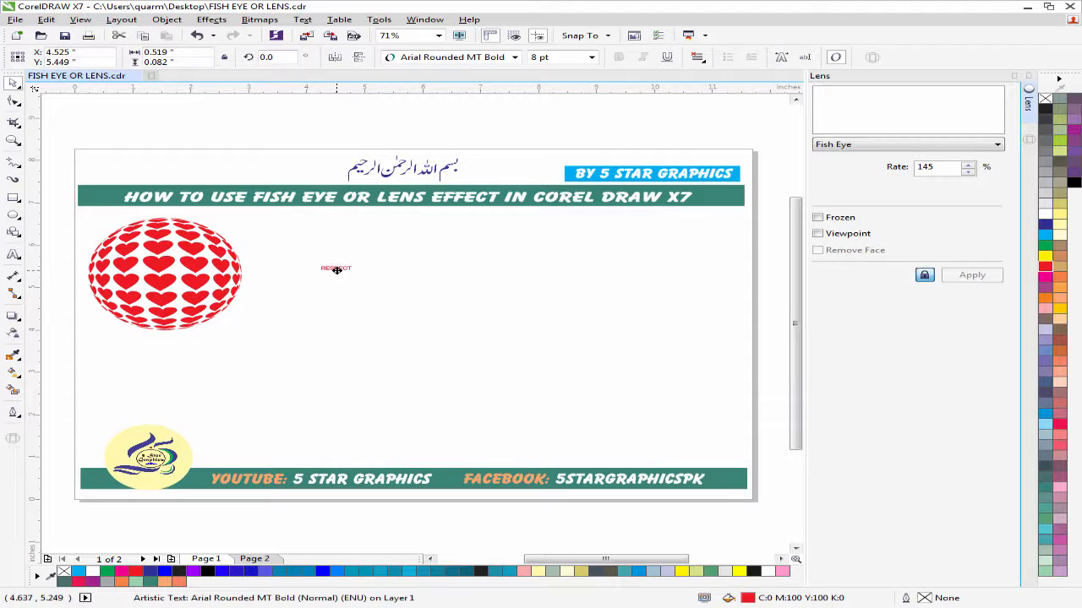
left_click(315, 262)
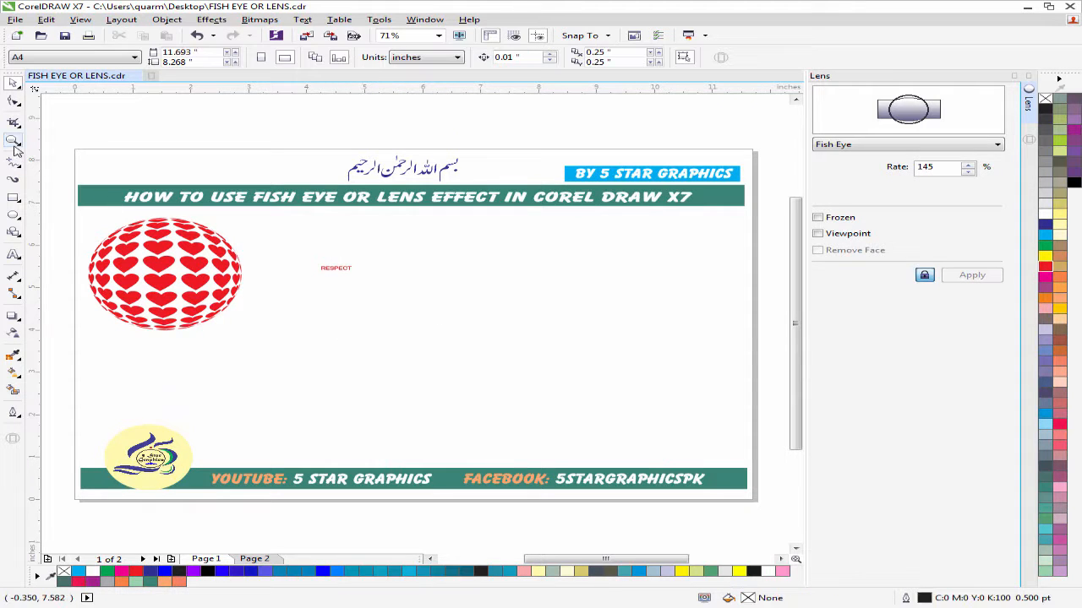
- Place a copy of the red RESPECT text directly to the right of the original on the same line
left_click(12, 141)
left_click_drag(456, 353, 492, 366)
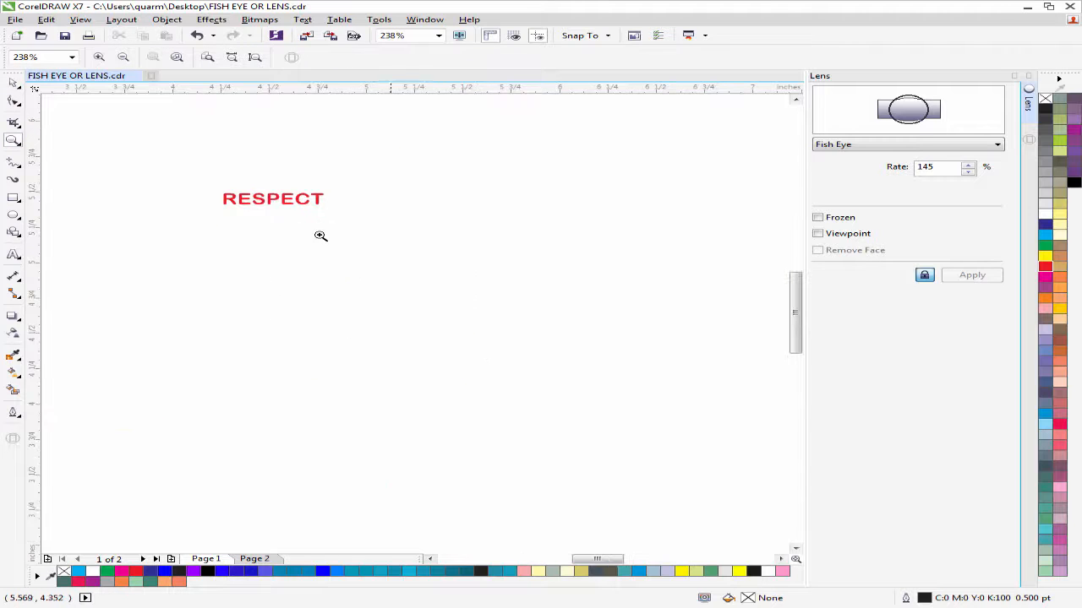
scroll(309, 228, "down", 1)
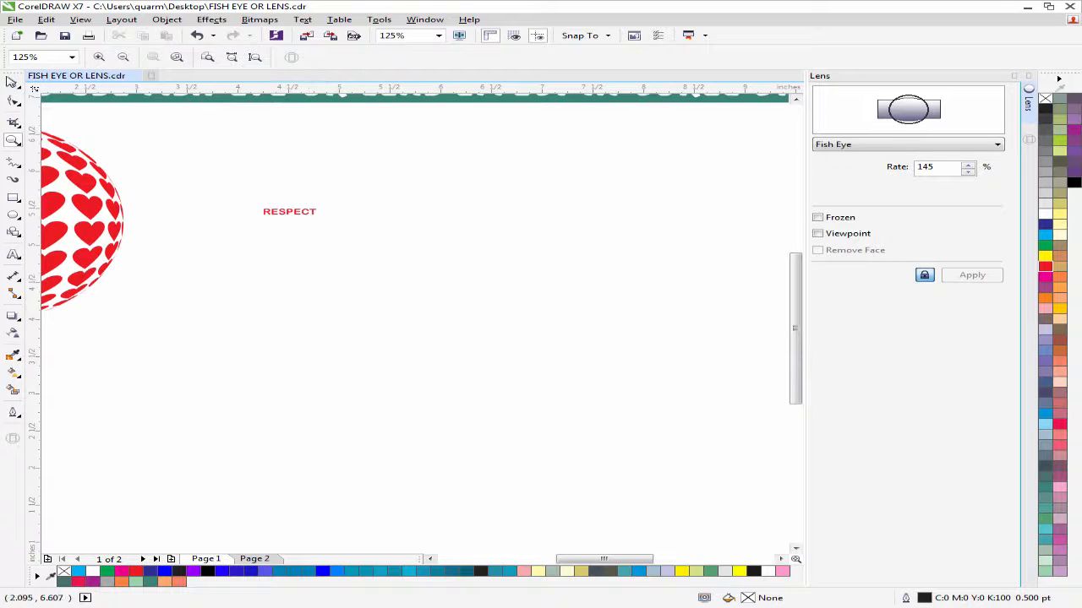
left_click(286, 216)
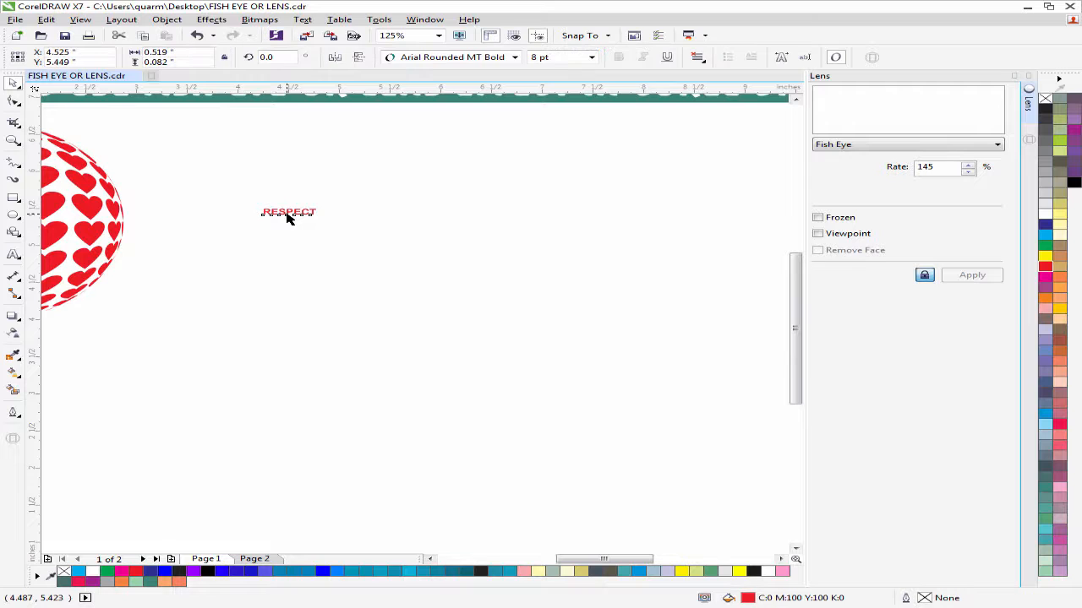
left_click_drag(287, 213, 335, 214)
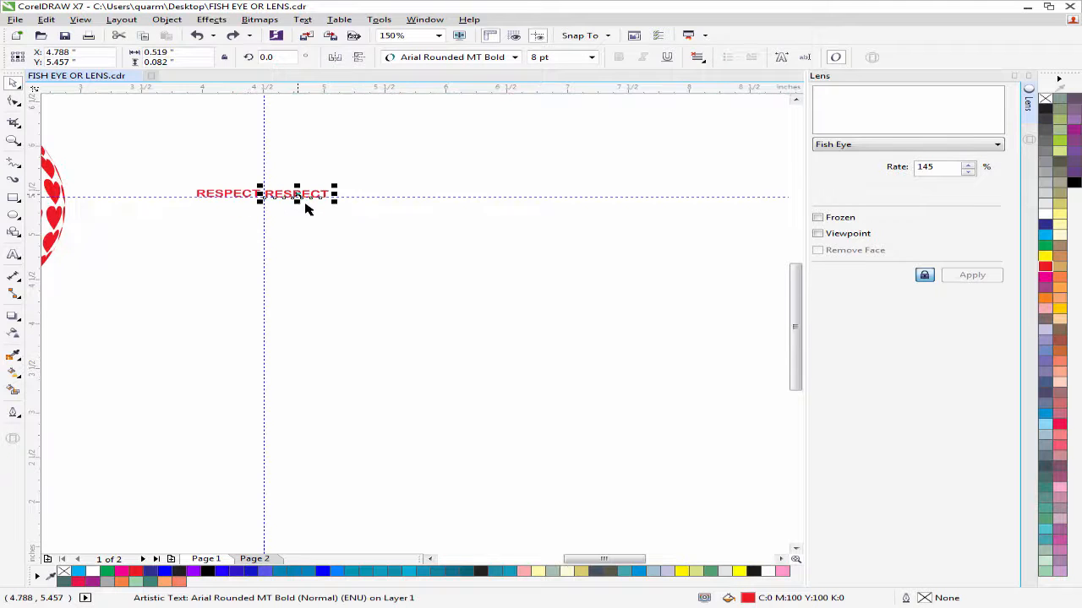
left_click(309, 220)
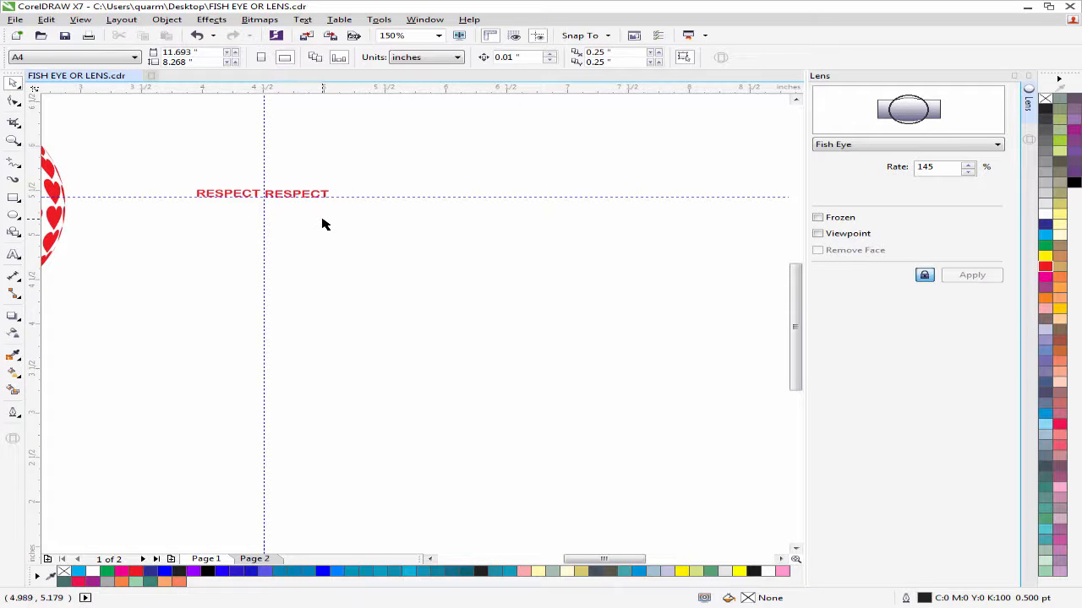
left_click_drag(290, 197, 295, 196)
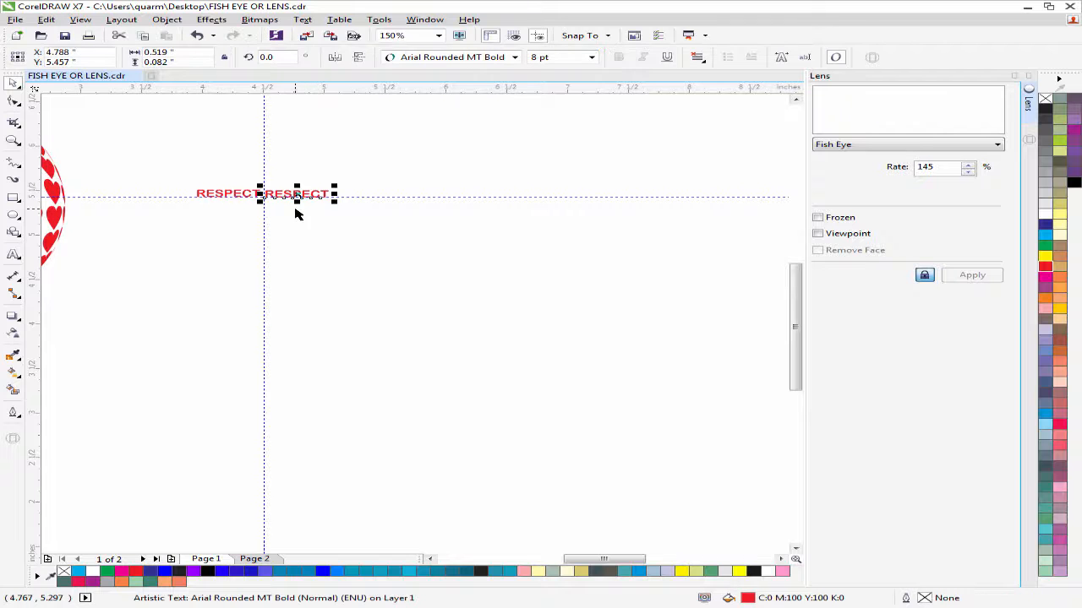
- Repeat the duplication to extend the row of RESPECT words to the right
key("ctrl+r")
key("ctrl+e")
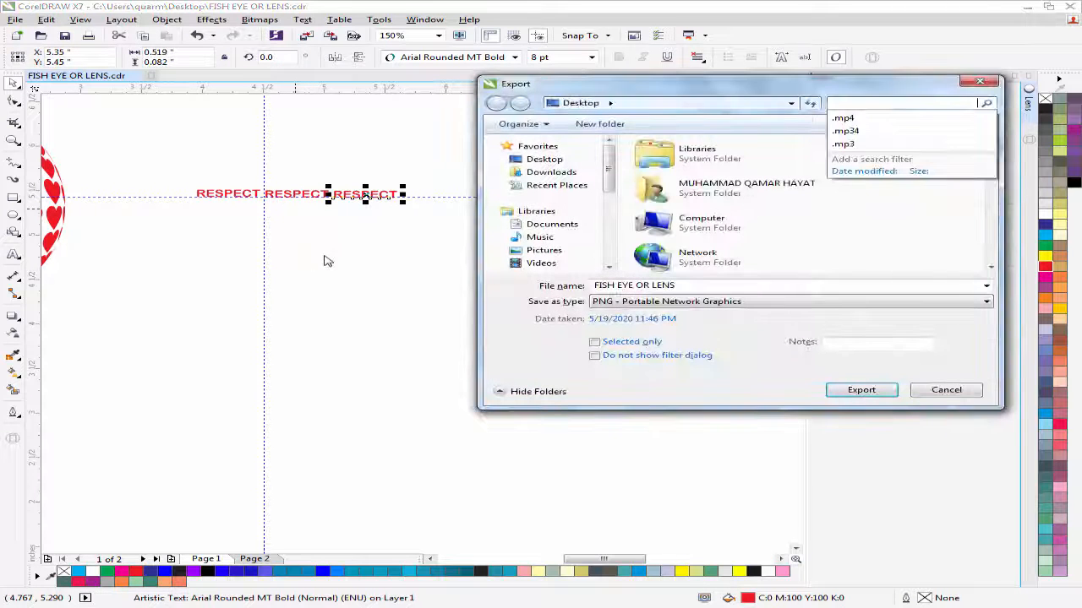
key("Escape")
key("ctrl+r")
key("ctrl+r")
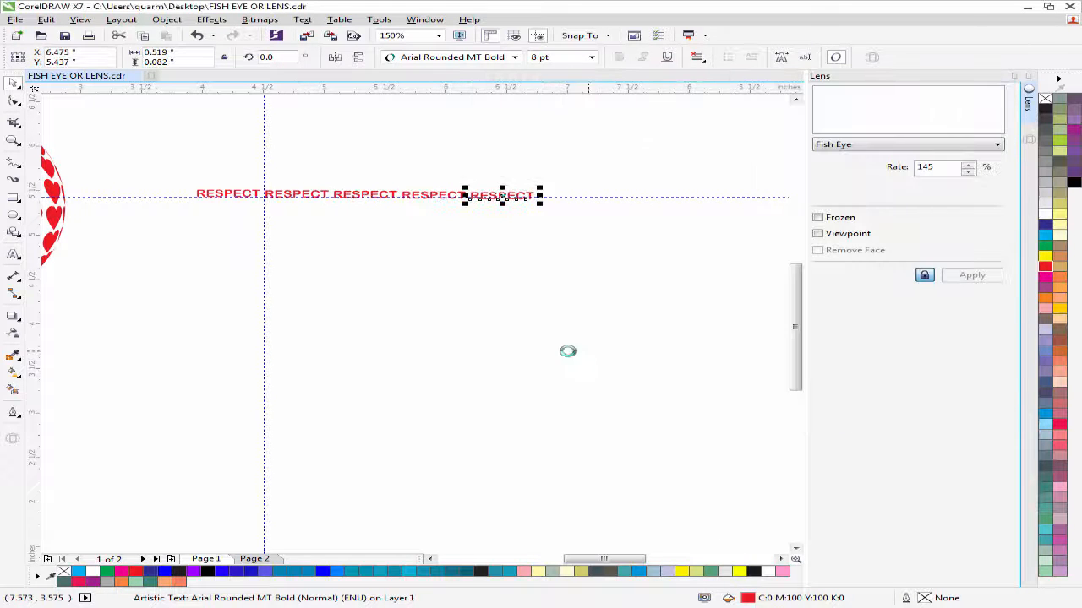
key("ctrl+r")
- Undo all the RESPECT duplicates back to the single original word
key("ctrl+z")
key("ctrl+z")
key("ctrl+z")
key("ctrl+z")
key("ctrl+z")
key("ctrl+z")
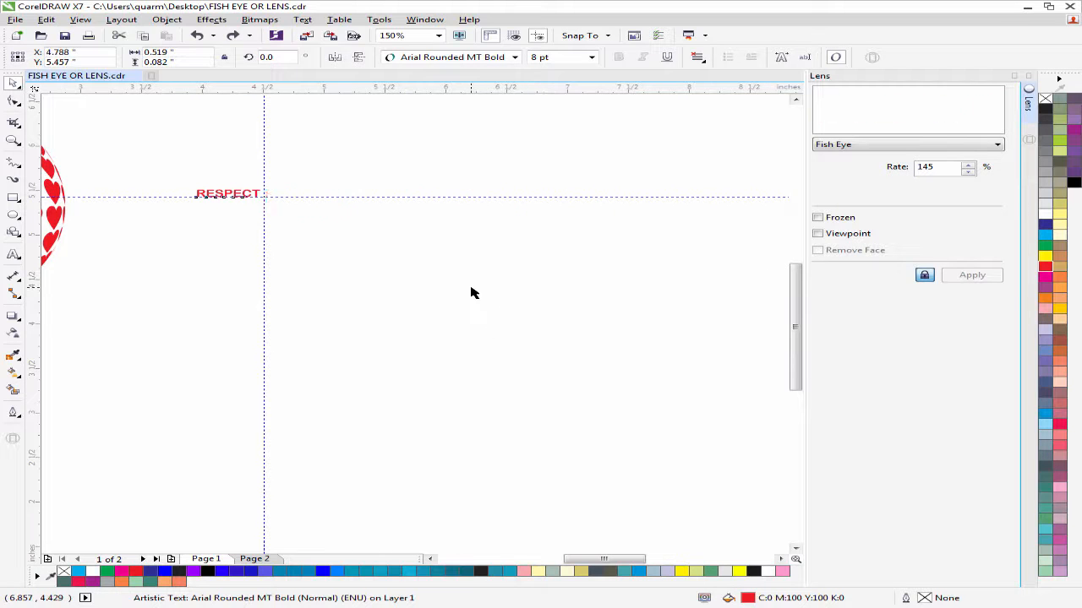
- Shift the RESPECT text slightly right until its end meets the vertical guideline
left_click(332, 251)
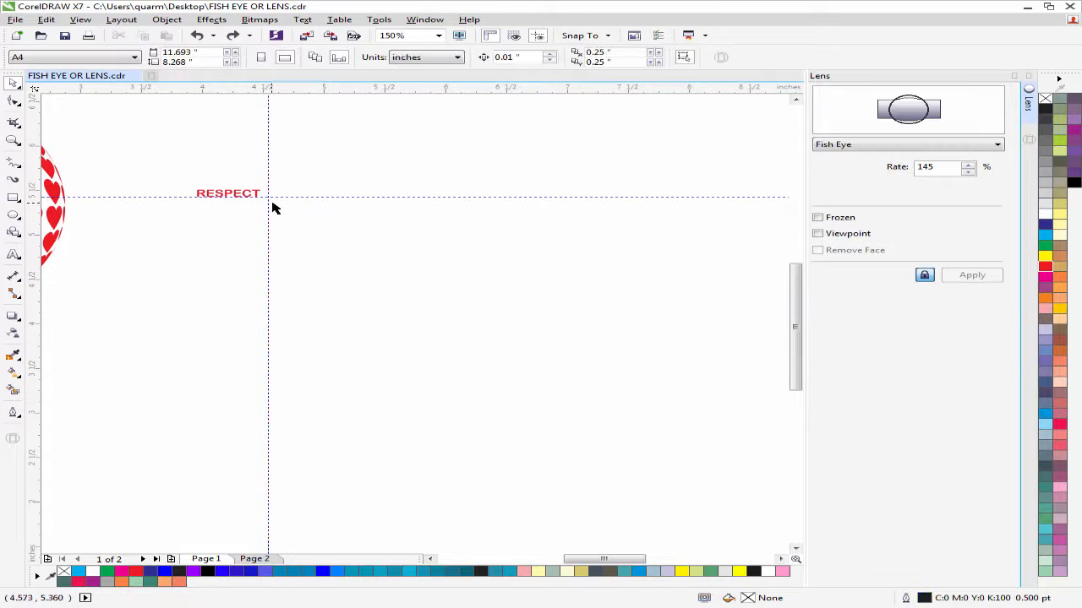
left_click(243, 194)
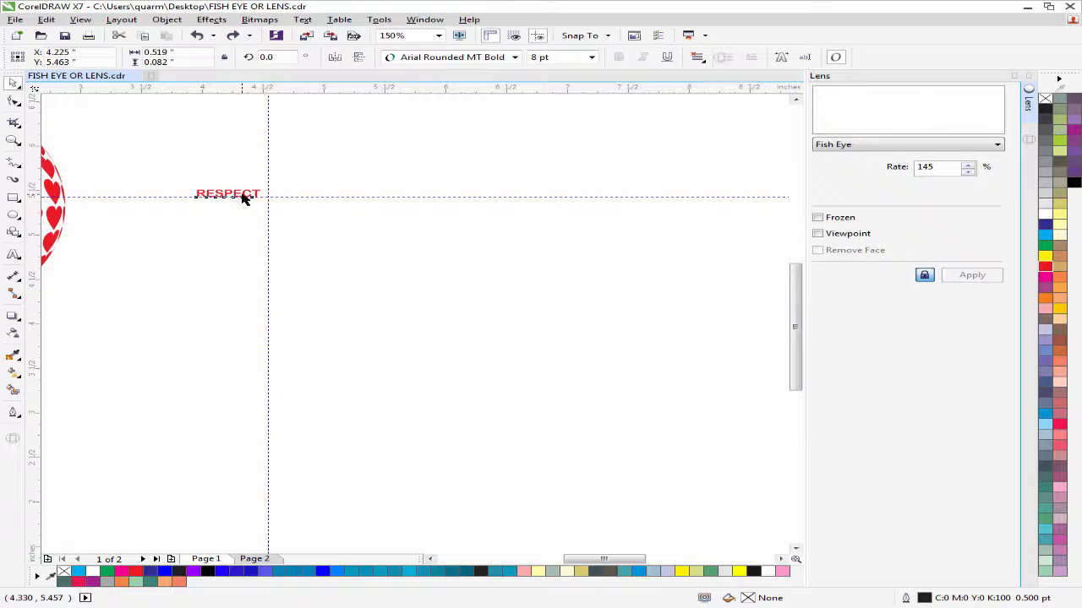
left_click_drag(248, 194, 248, 196)
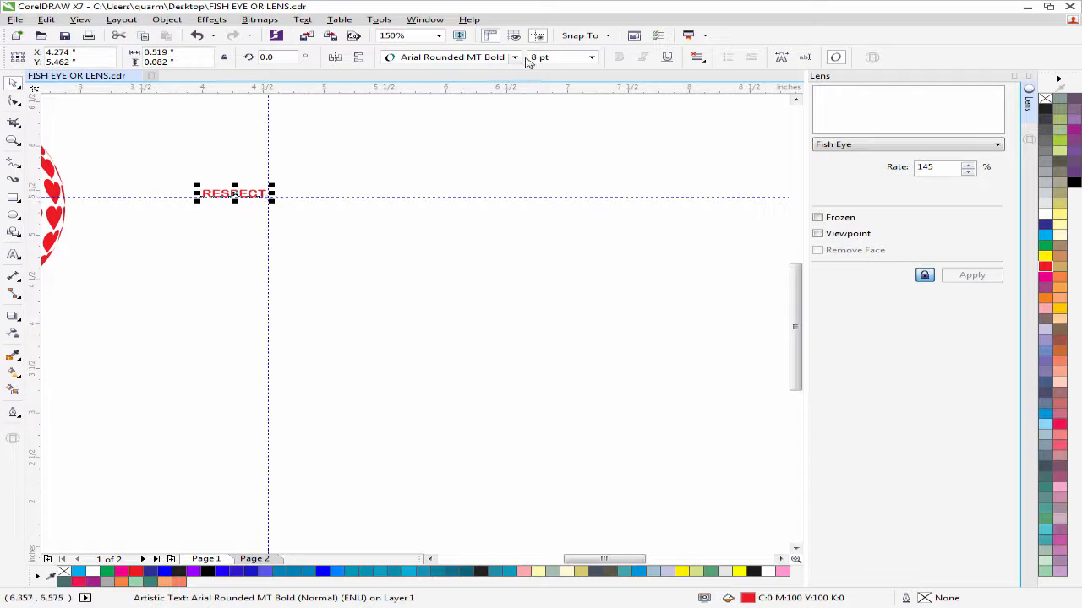
- Set the font of the RESPECT text to Bazooka
left_click(514, 58)
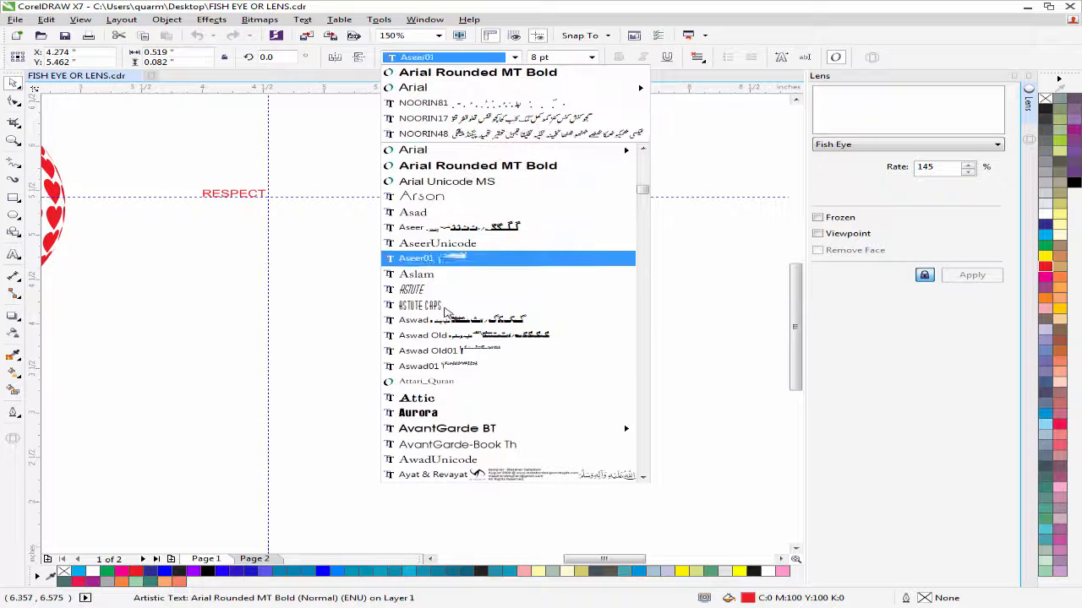
left_click(426, 398)
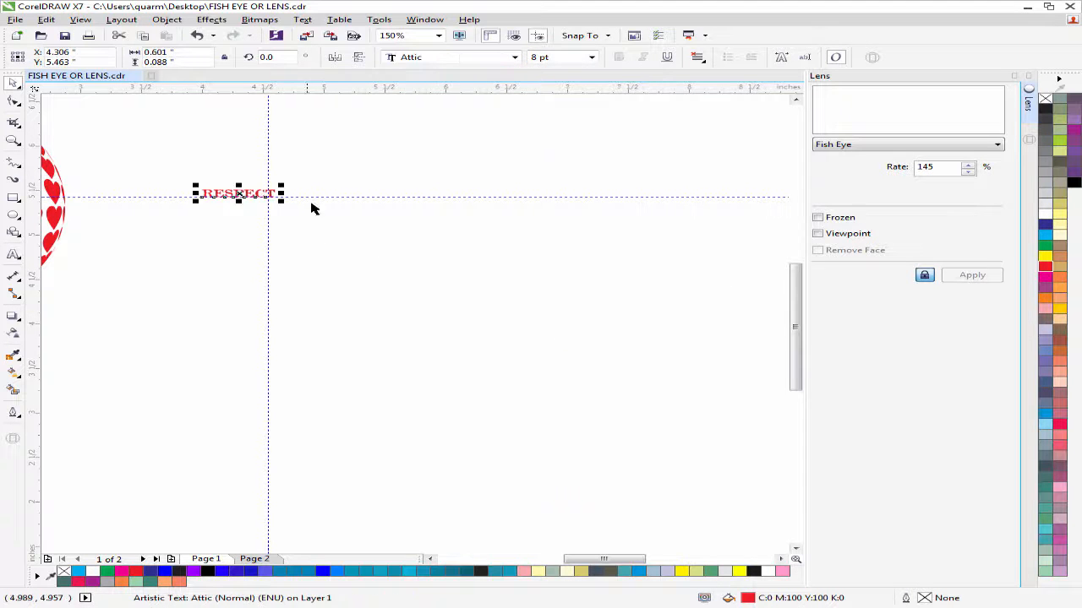
left_click(427, 57)
scroll(456, 387, "down", 1)
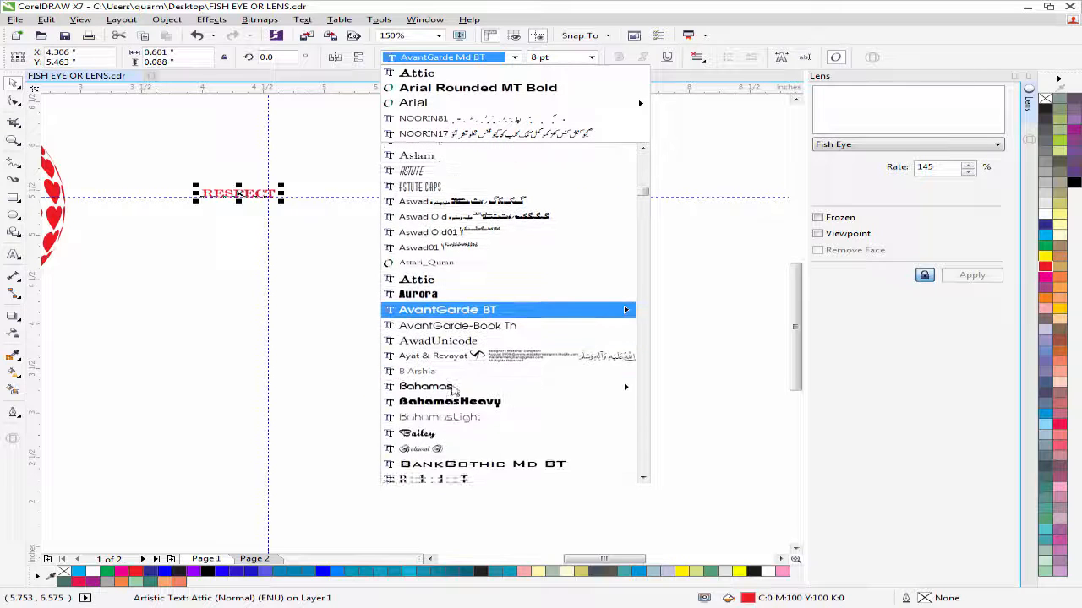
scroll(443, 411, "down", 2)
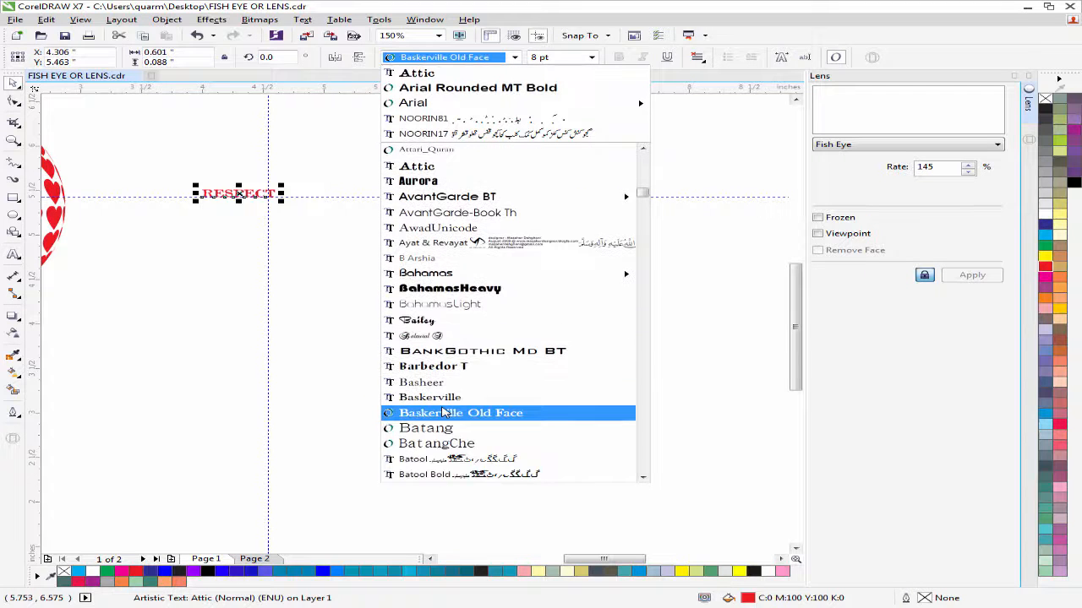
scroll(444, 411, "down", 3)
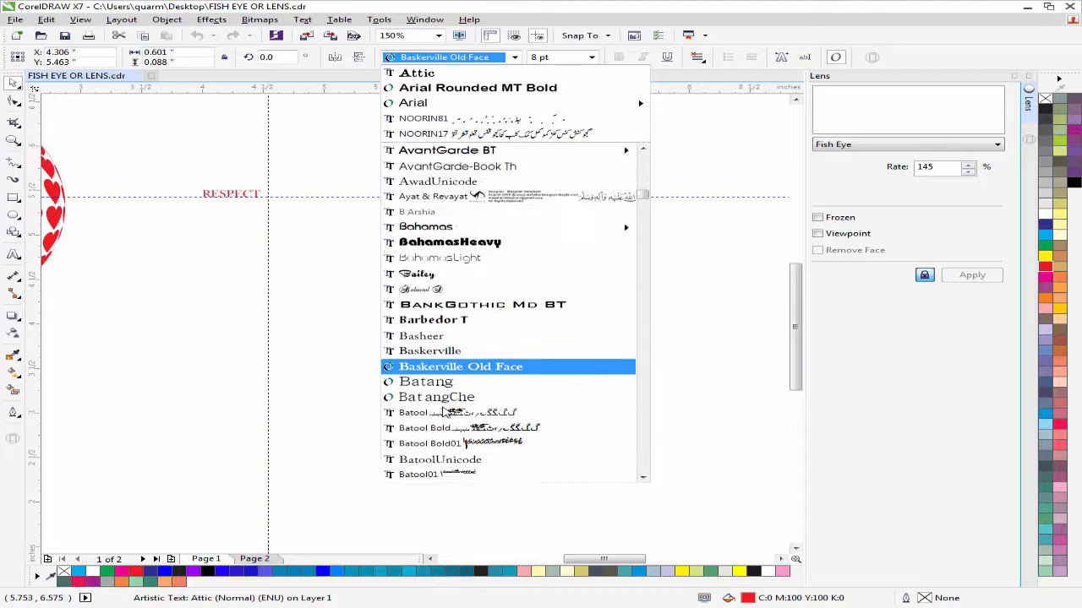
mouse_move(443, 400)
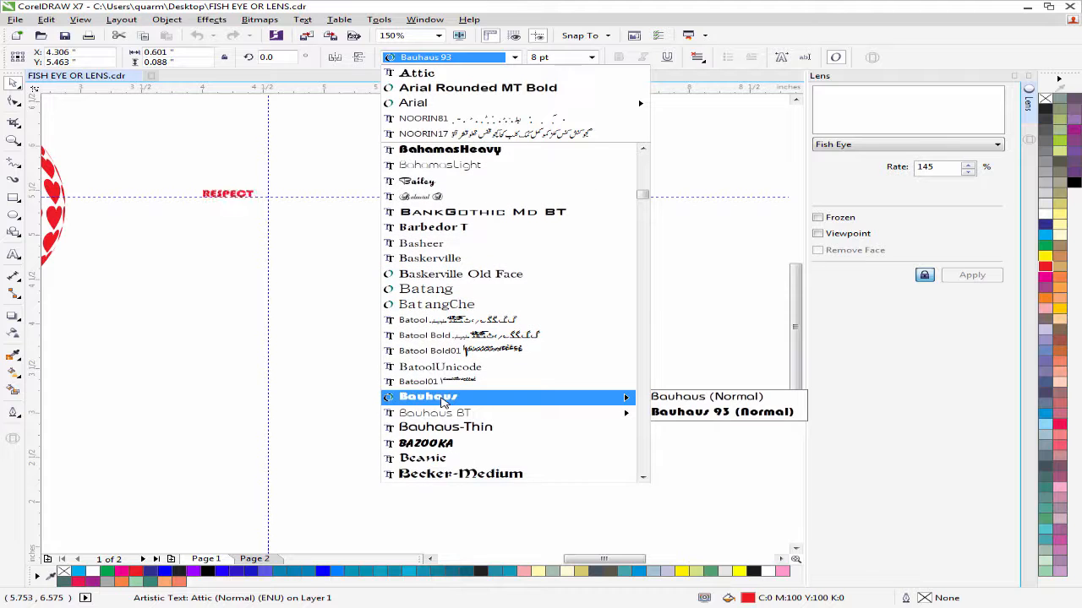
left_click(443, 445)
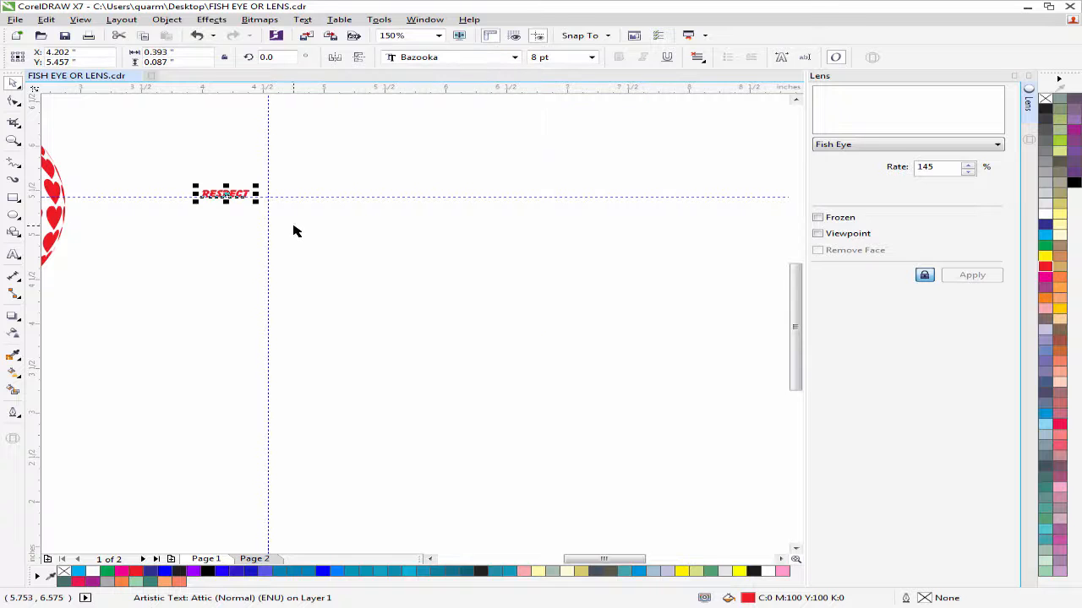
- Move the vertical guideline to the end of the RESPECT text and place a copy of the word just beyond it
mouse_move(264, 180)
left_mouse_down()
mouse_move(250, 178)
mouse_move(238, 196)
mouse_move(277, 194)
left_mouse_up()
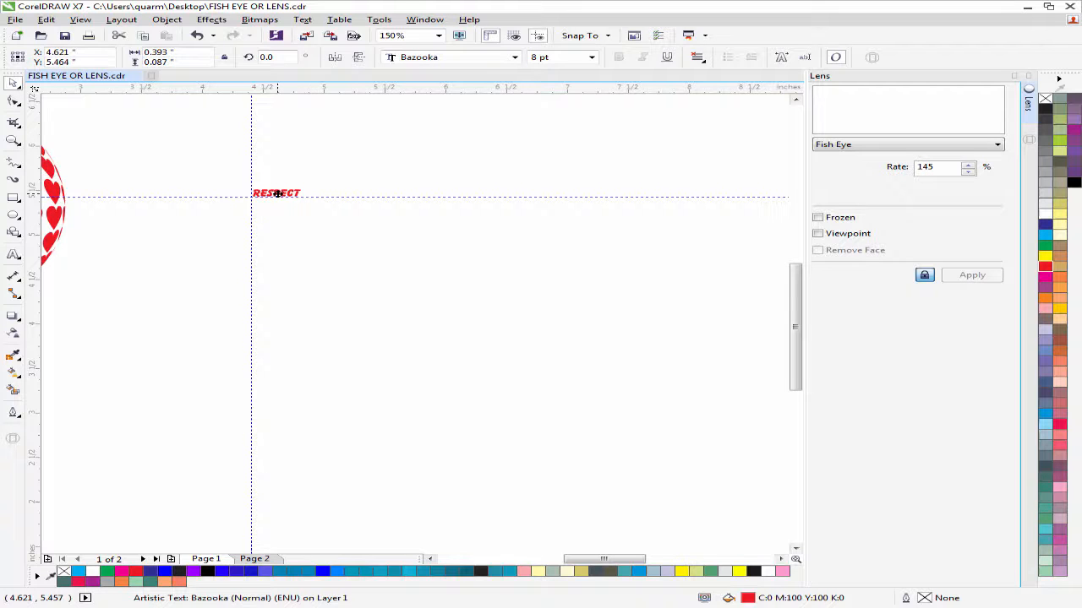
left_click_drag(277, 194, 277, 195)
right_click(277, 194)
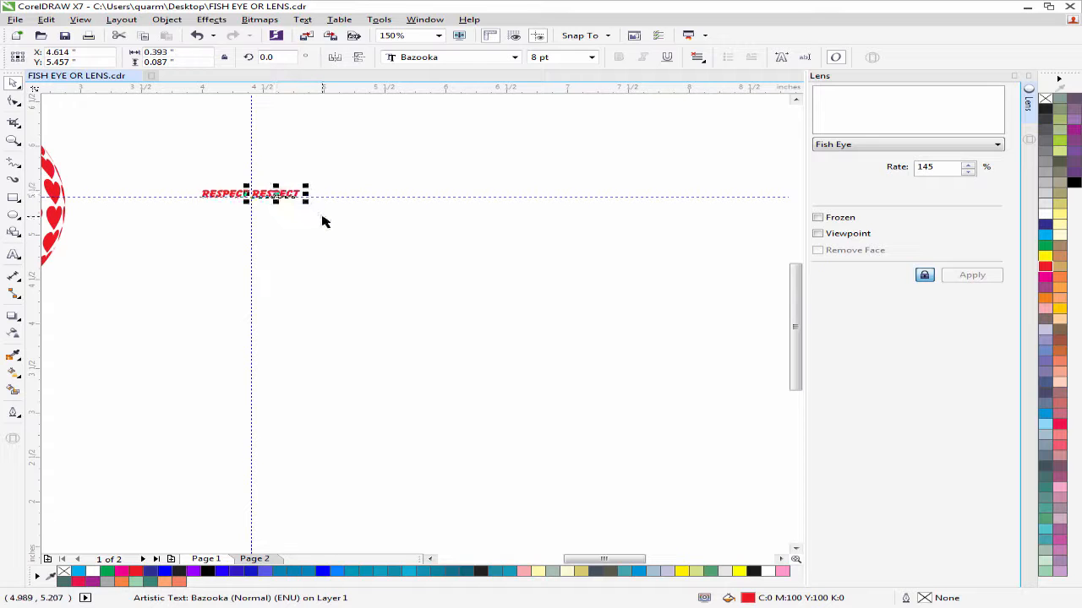
- Repeat the duplication until the row holds nine RESPECT words, leaving nothing selected
key("ctrl+r")
key("ctrl+r")
key("ctrl+r")
key("ctrl+r")
key("ctrl+r")
key("ctrl+r")
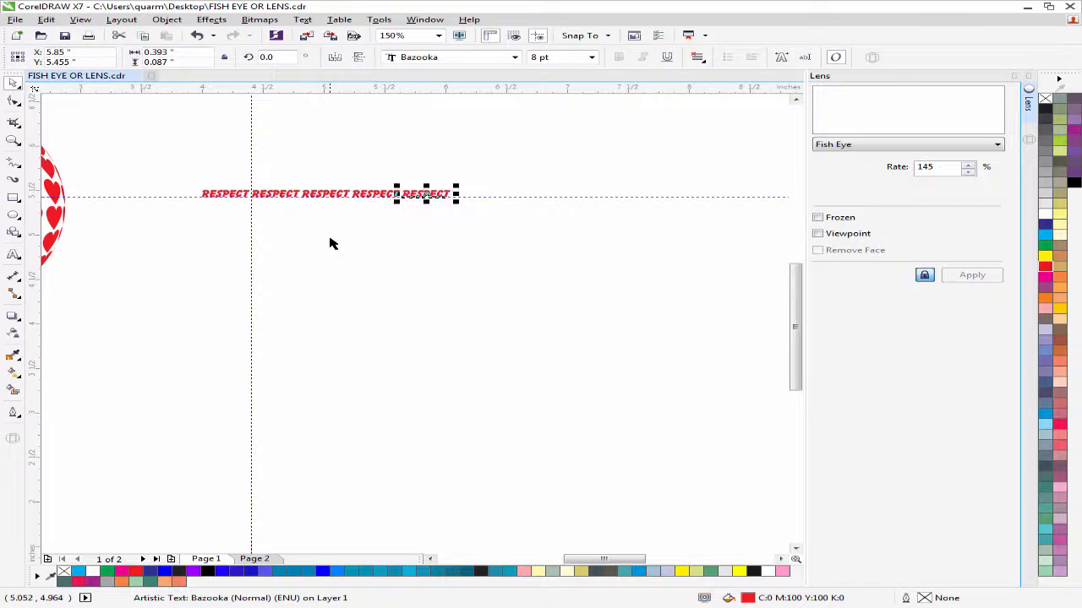
key("ctrl+r")
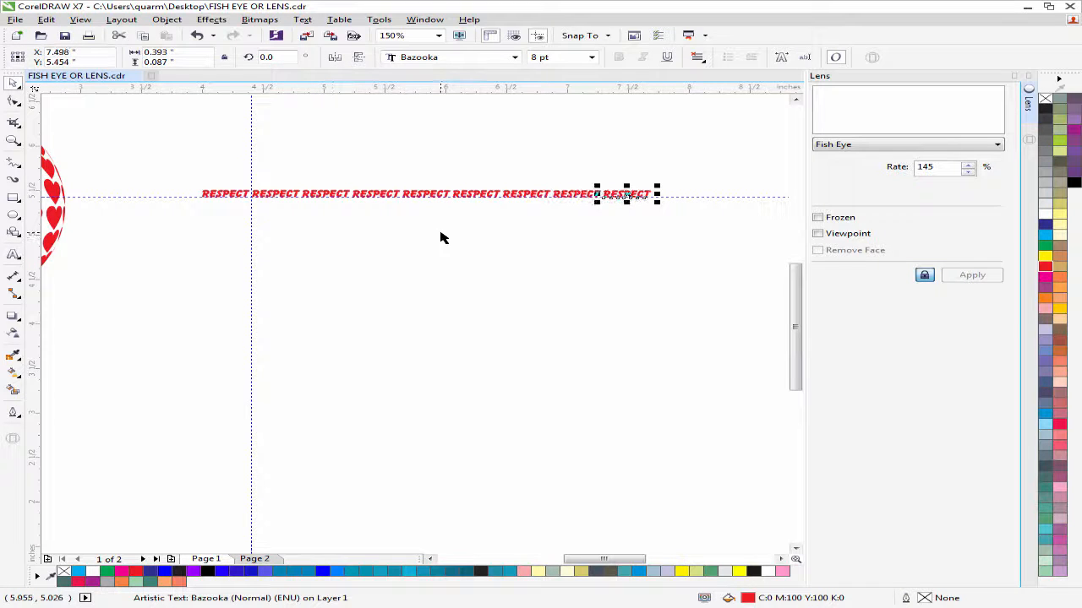
left_click(440, 233)
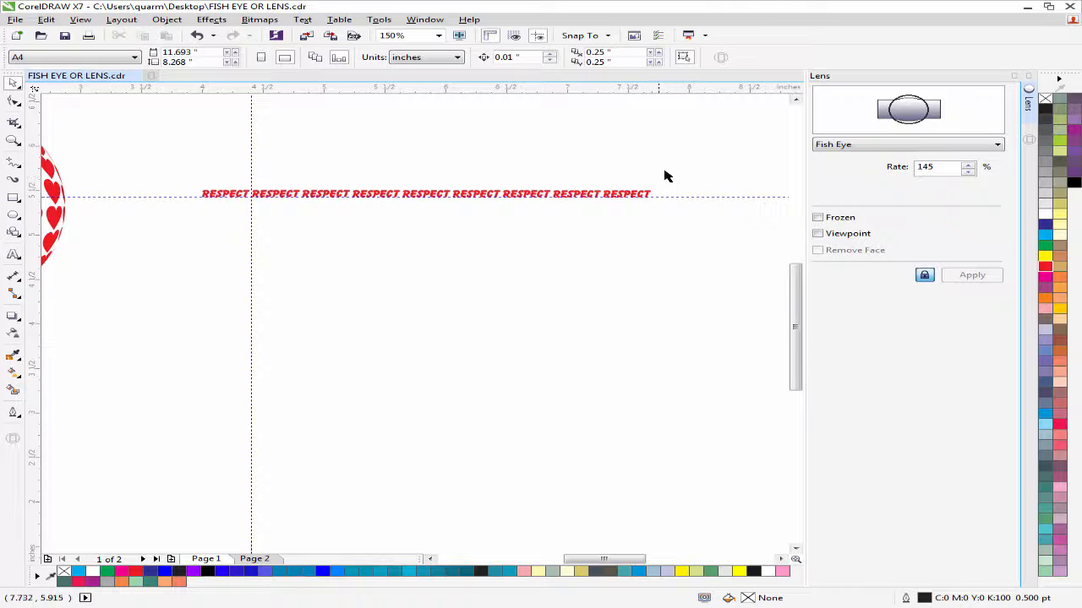
left_click_drag(664, 180, 198, 208)
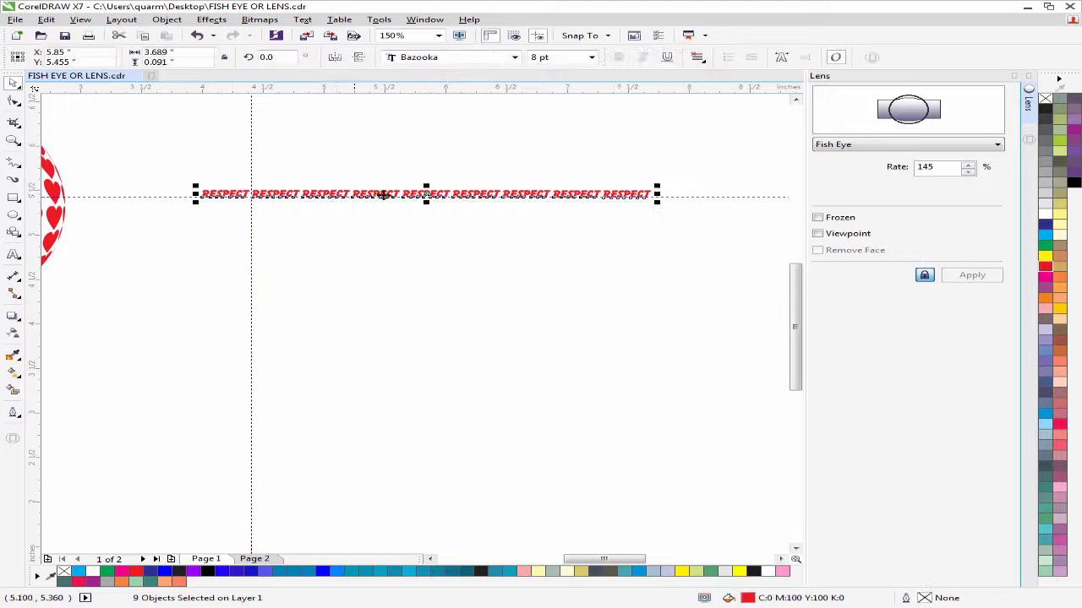
left_click_drag(387, 196, 401, 207)
left_click(425, 250)
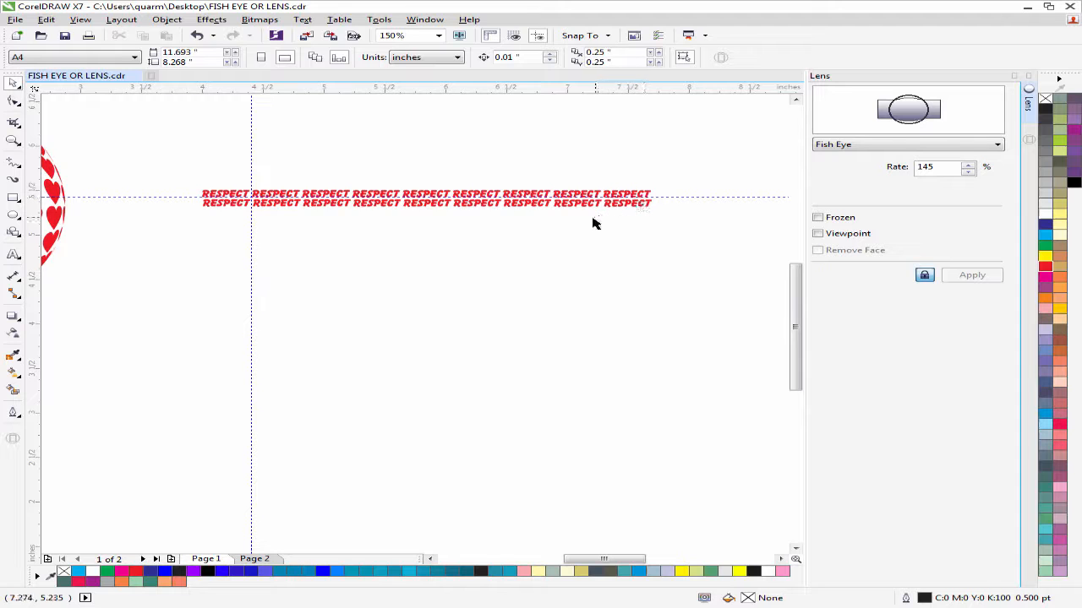
key("ctrl+z")
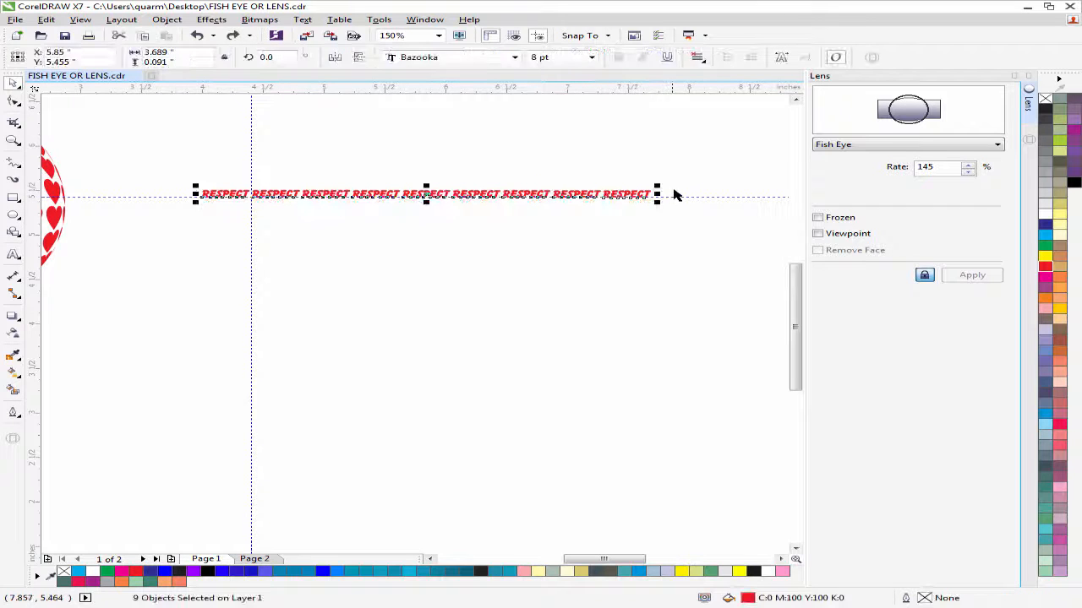
key("ctrl+z")
- Copy the whole row of RESPECT words directly beneath itself and repeat the duplication to build a block of fifteen rows
left_click_drag(664, 185, 179, 213)
left_click_drag(335, 195, 335, 207)
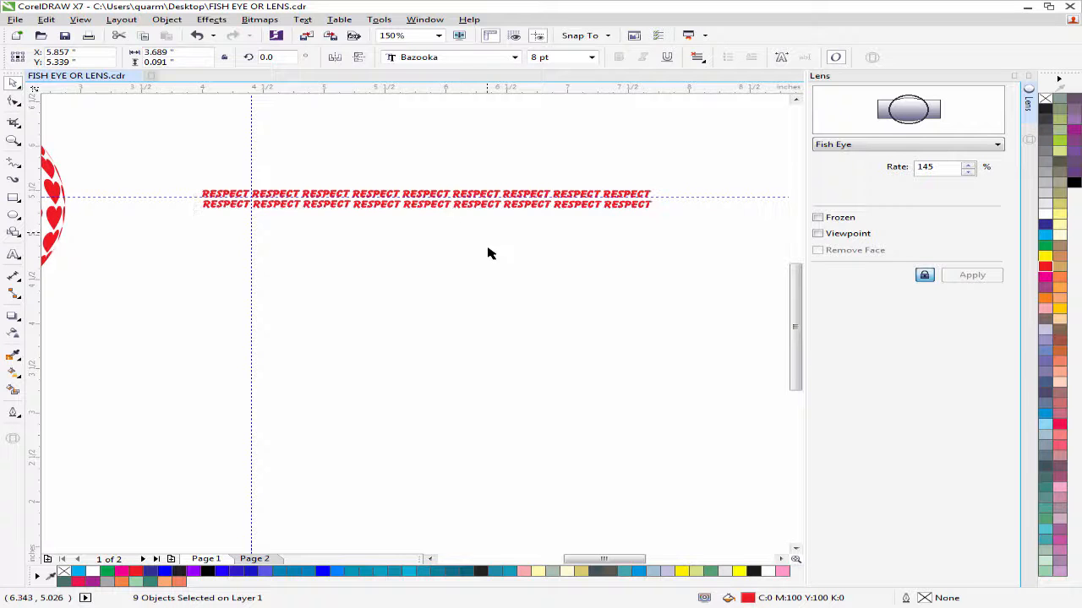
key("ctrl+r")
key("ctrl+r")
key("ctrl+r")
key("ctrl+r")
key("ctrl+r")
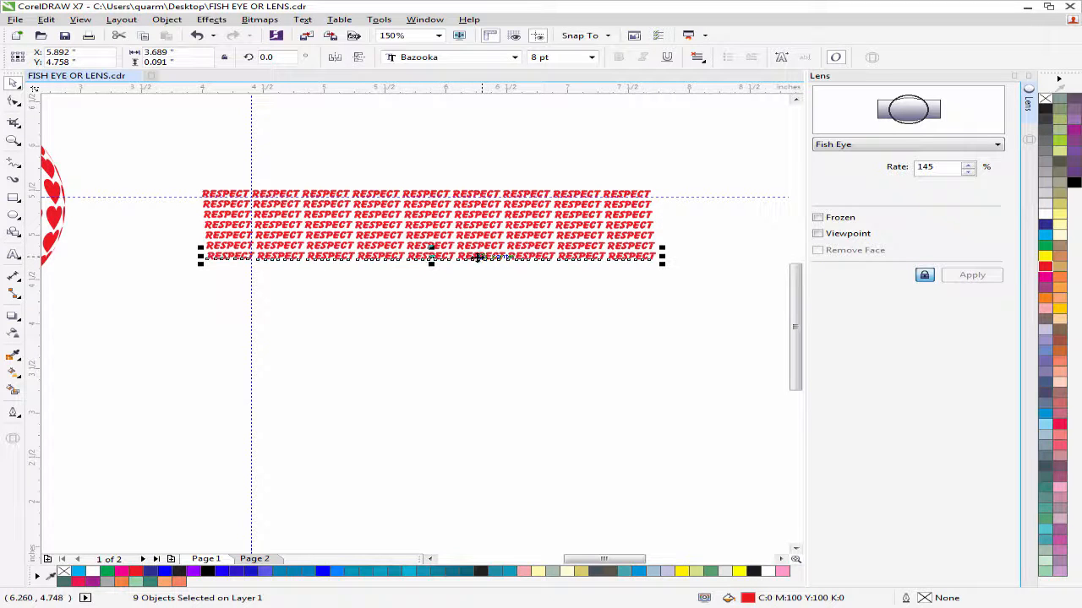
key("ctrl+r")
key("ctrl+r")
key("ctrl+r")
key("ctrl+r")
key("ctrl+r")
key("ctrl+r")
key("ctrl+r")
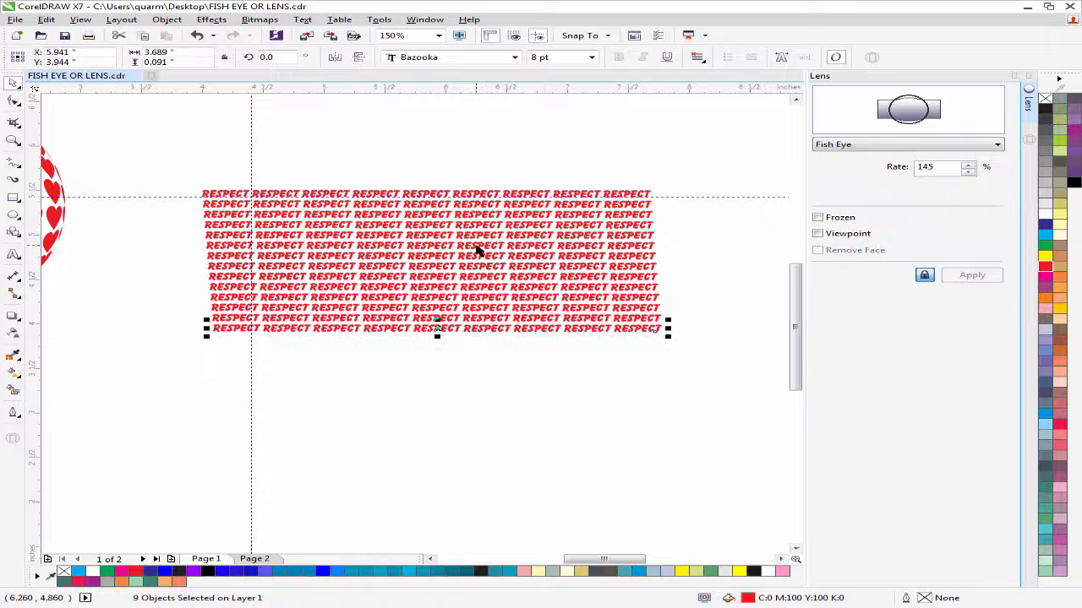
key("ctrl+r")
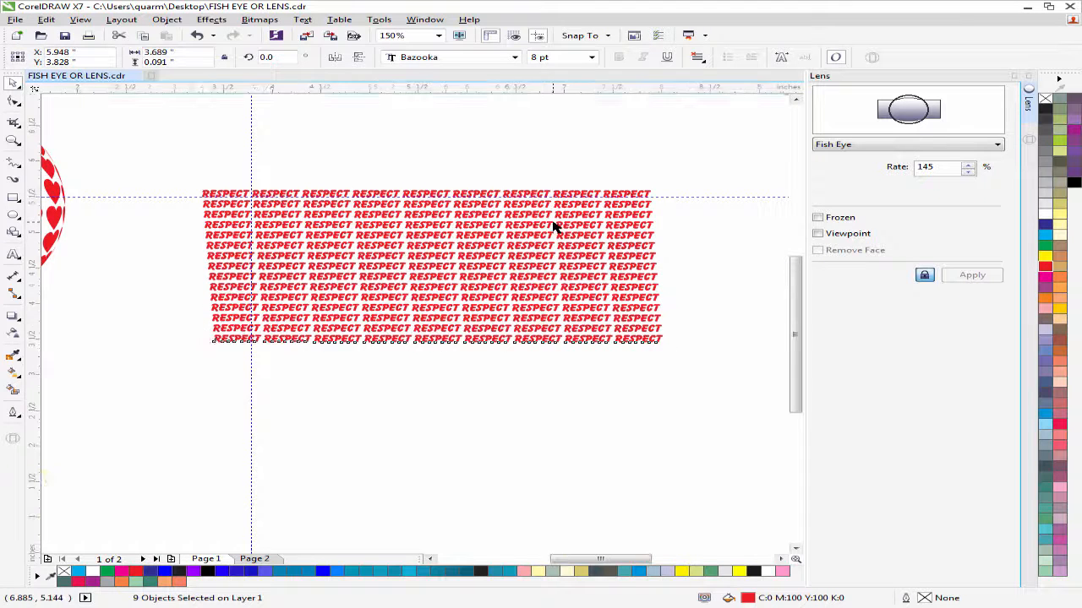
- Draw a circle about 1.3 inches in diameter over the lower middle of the RESPECT pattern
scroll(556, 225, "down", 1)
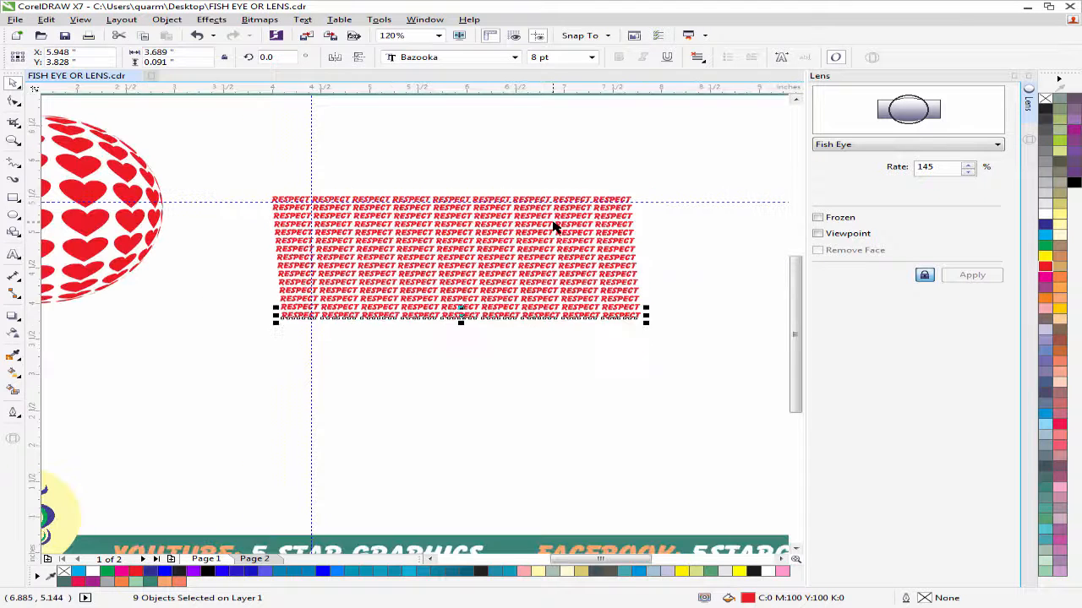
left_click(13, 216)
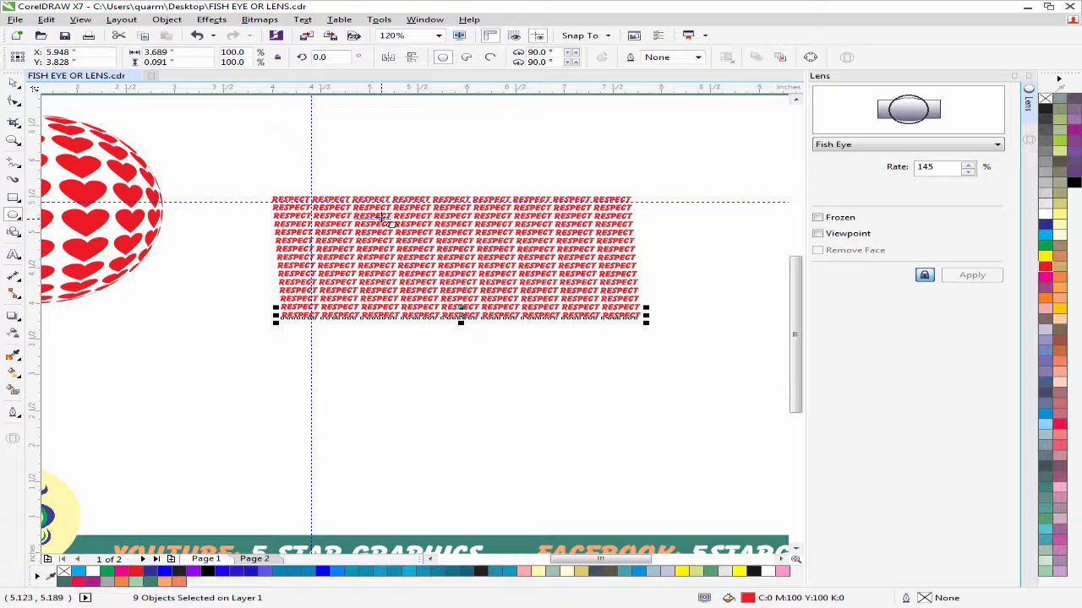
left_click_drag(382, 217, 517, 294)
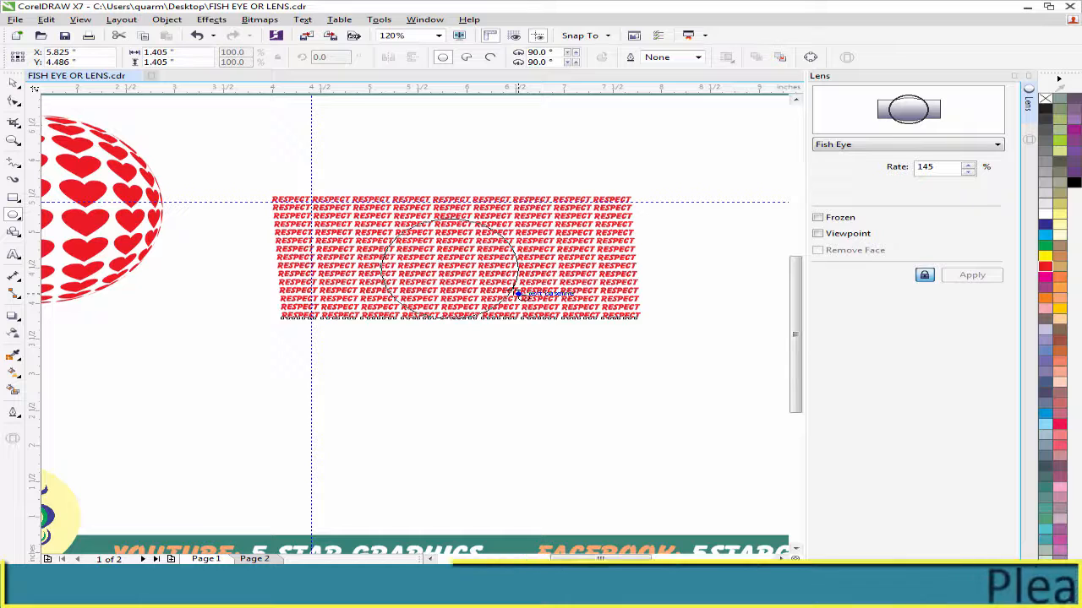
key("ctrl+z")
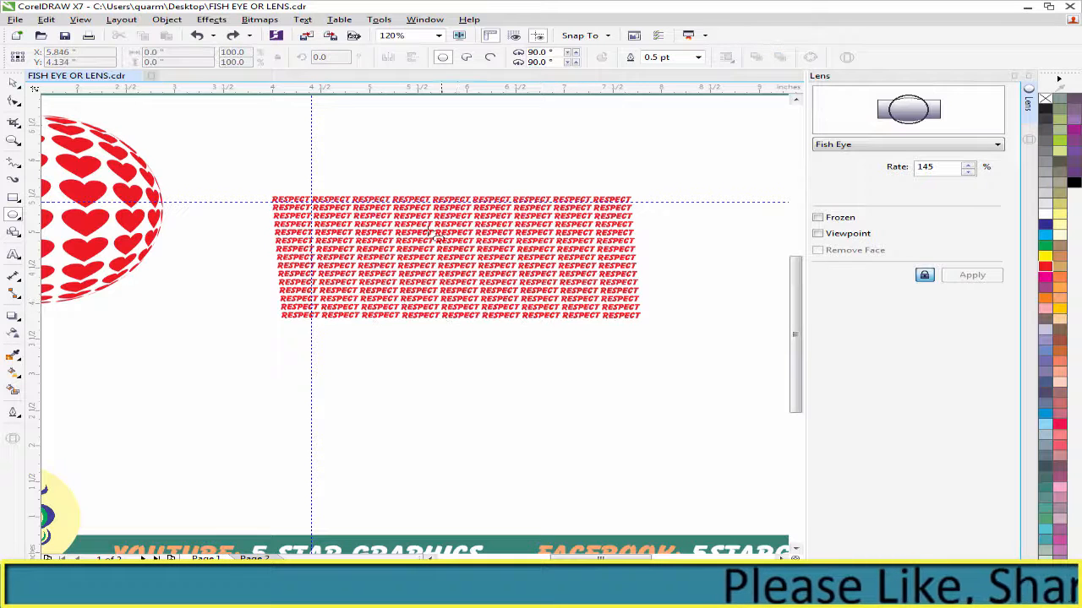
left_click_drag(391, 210, 524, 292)
key("ctrl+z")
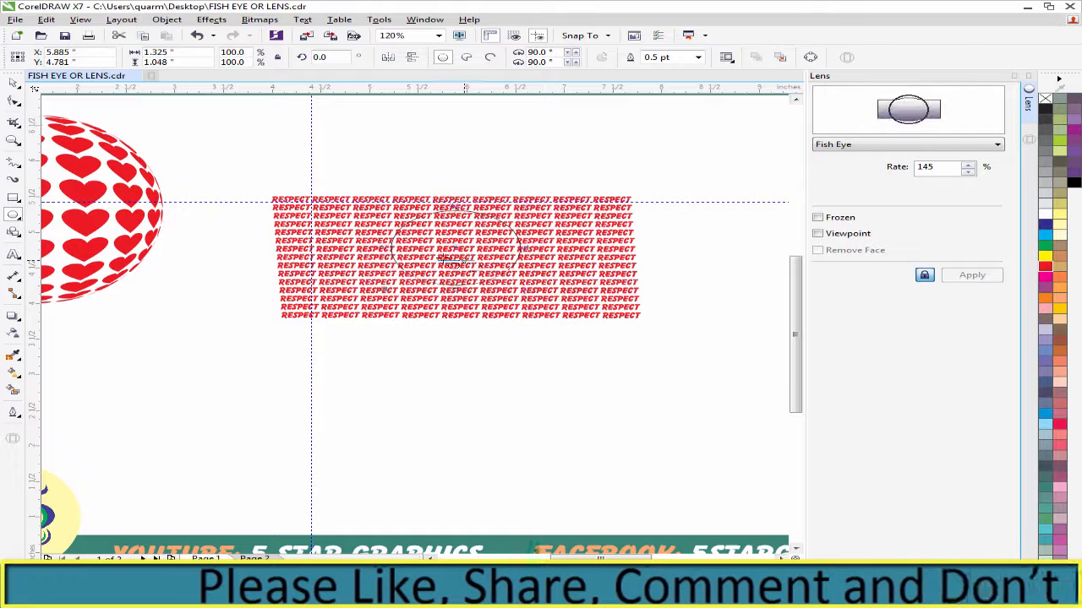
left_click_drag(395, 219, 522, 293)
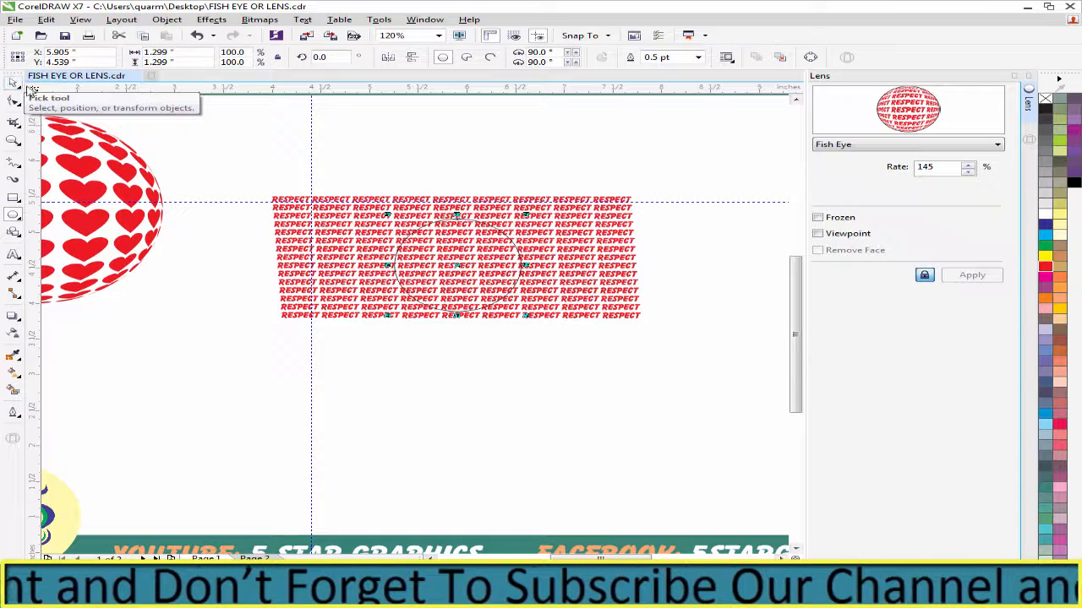
- Enable Frozen and Viewpoint for the circle's Fish Eye lens and set its rate to 155%
left_click(817, 217)
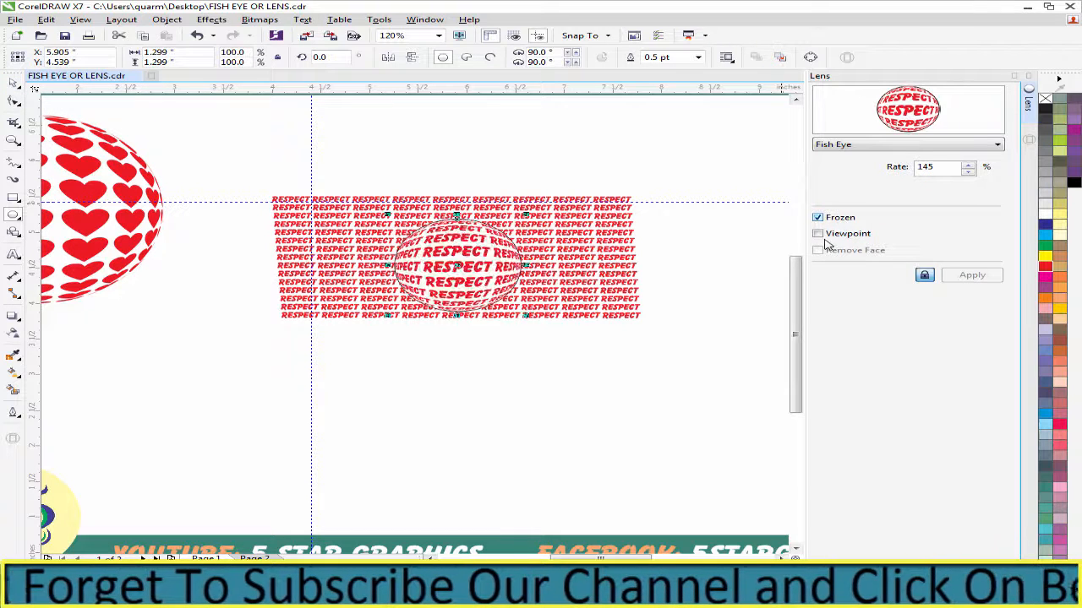
left_click(819, 235)
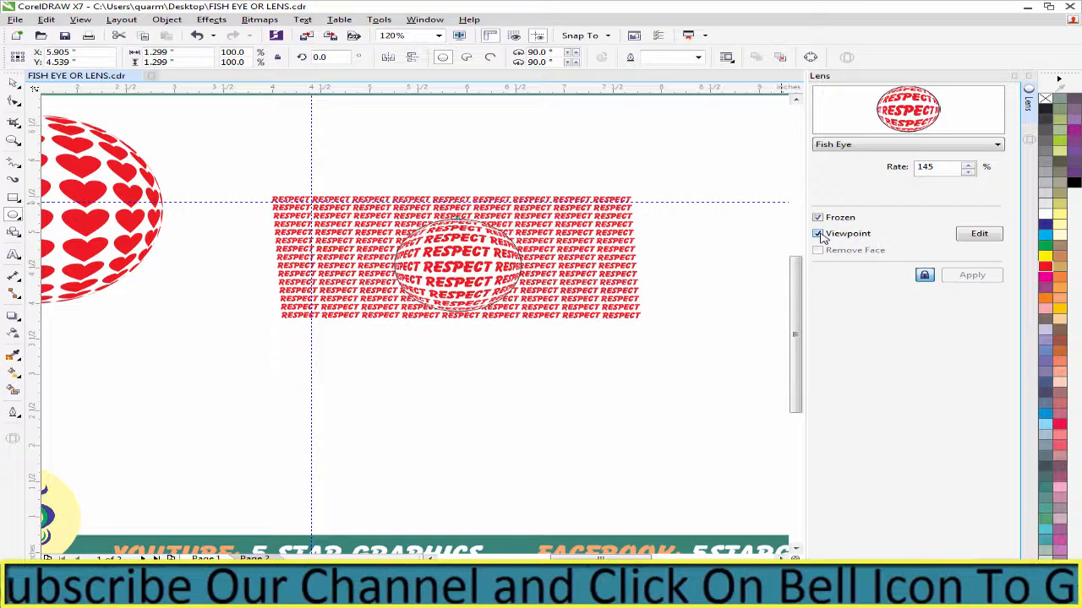
left_click(967, 164)
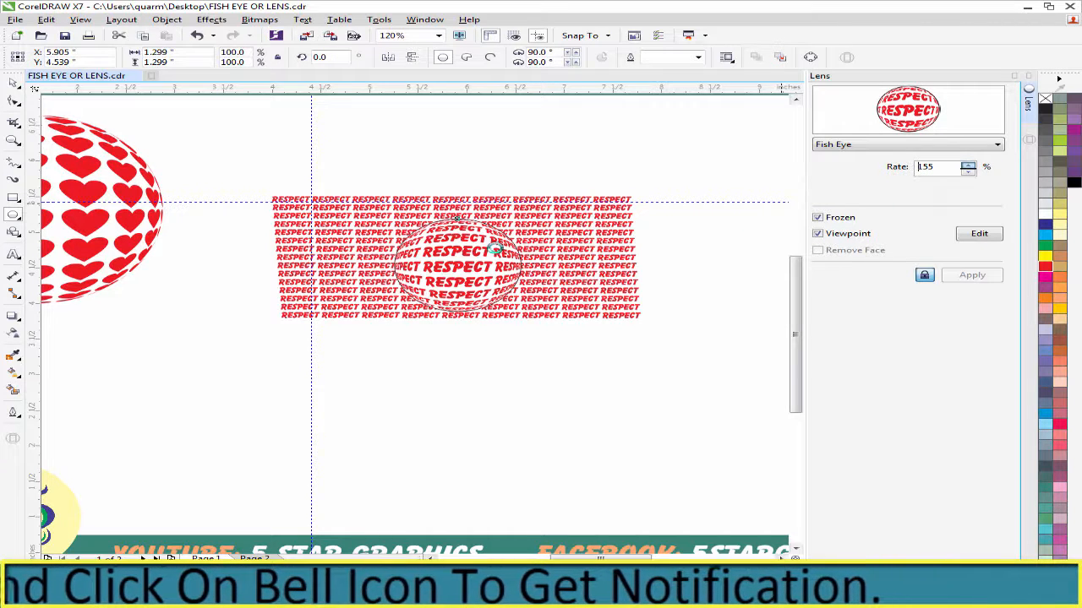
- Move the frozen RESPECT sphere below the word pattern and set its outline width to None
left_click(15, 85)
left_click_drag(441, 247, 453, 375)
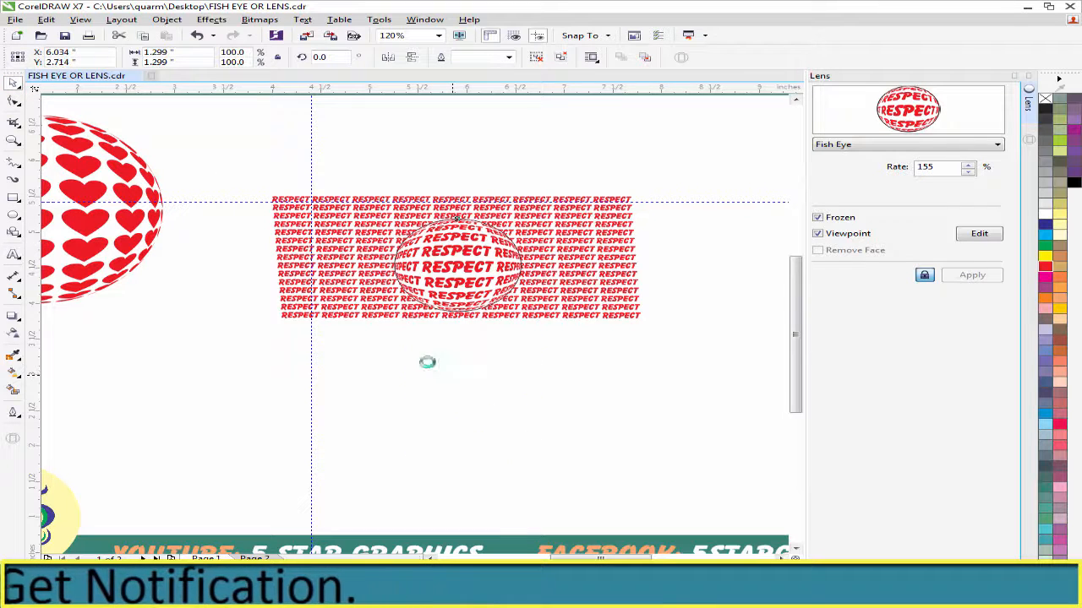
left_click(508, 59)
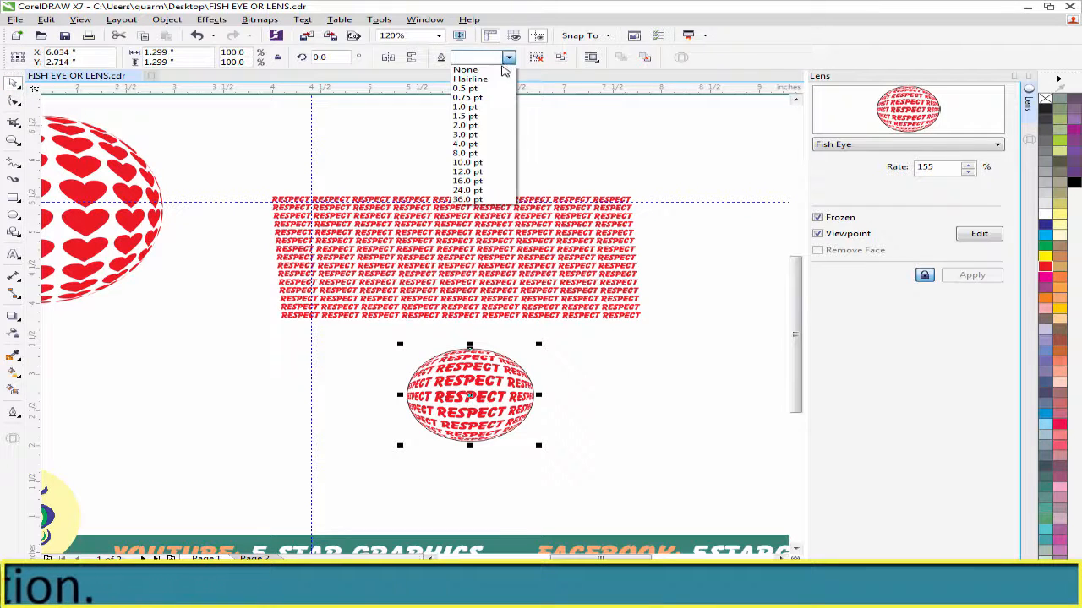
left_click(494, 70)
- Delete the whole block of RESPECT words above the sphere
left_click(589, 270)
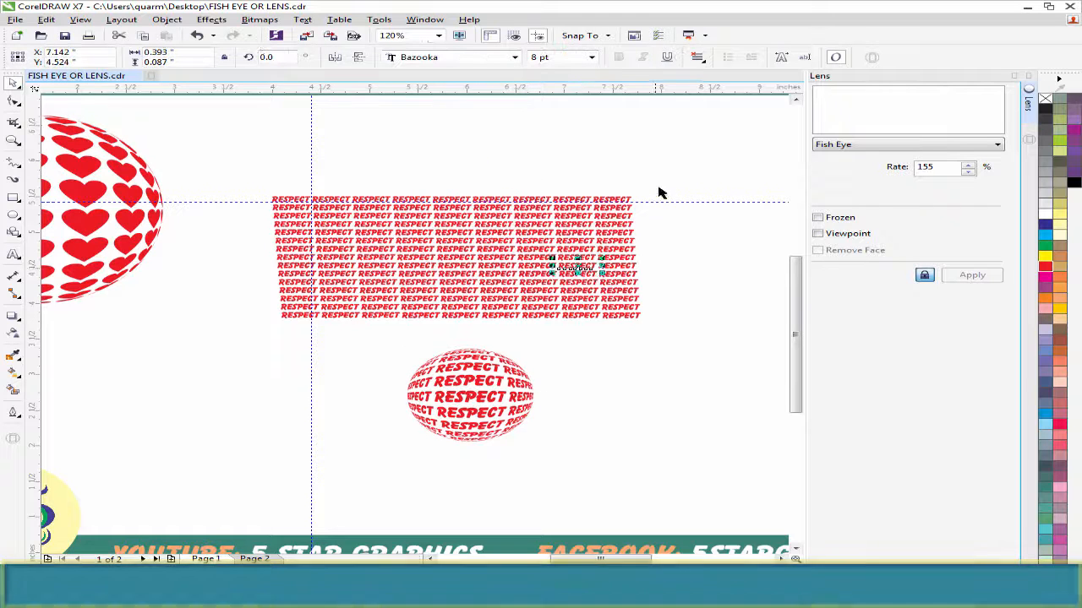
left_click_drag(659, 186, 276, 340)
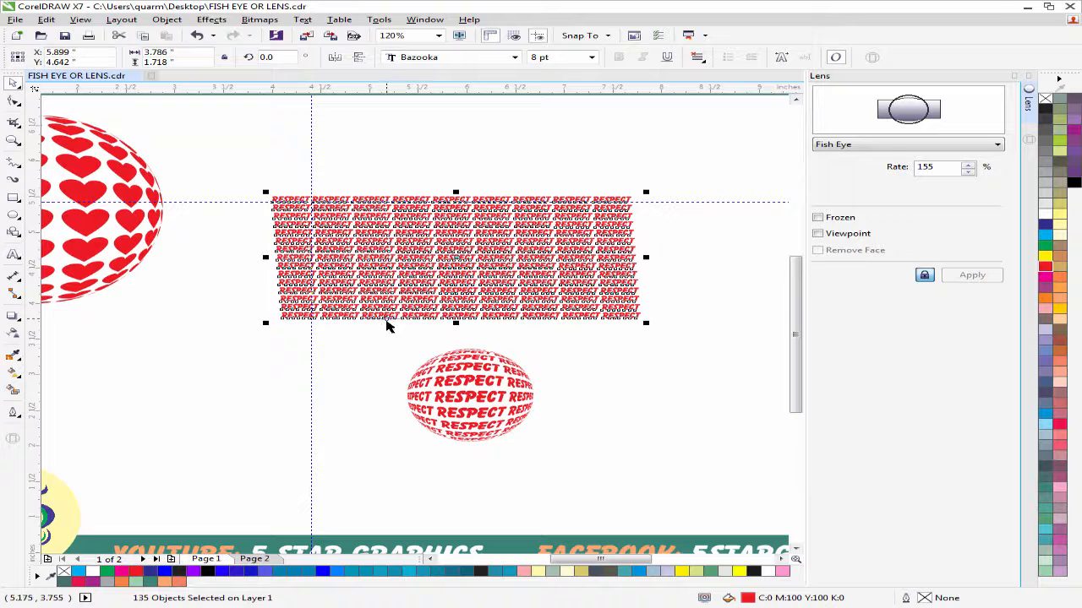
key("Delete")
- Move the RESPECT sphere beside the heart sphere and enlarge it proportionally to nearly the same size
scroll(618, 340, "down", 2)
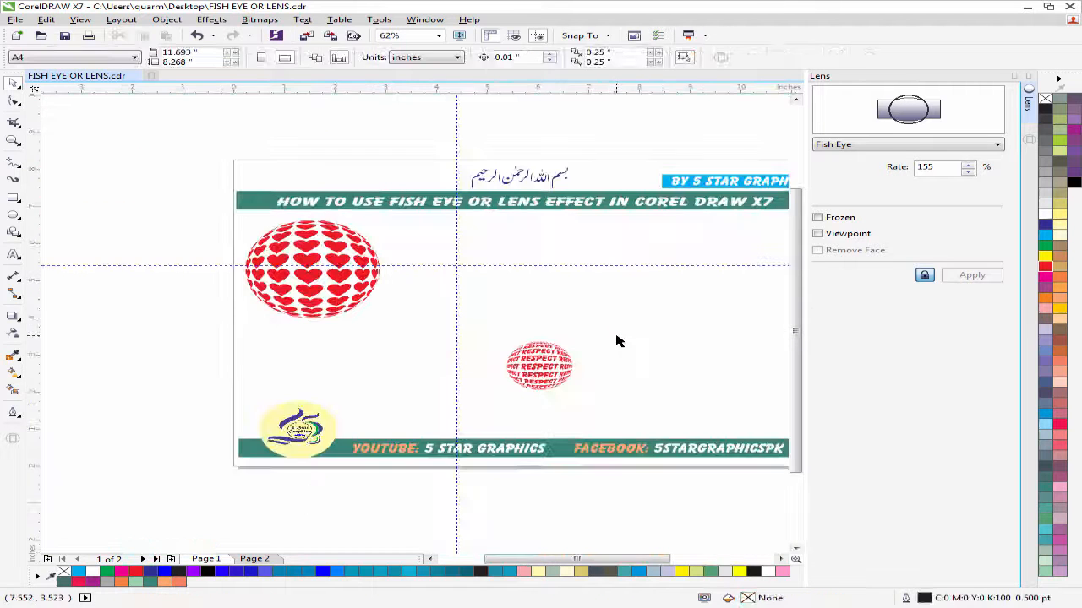
left_click_drag(597, 332, 484, 395)
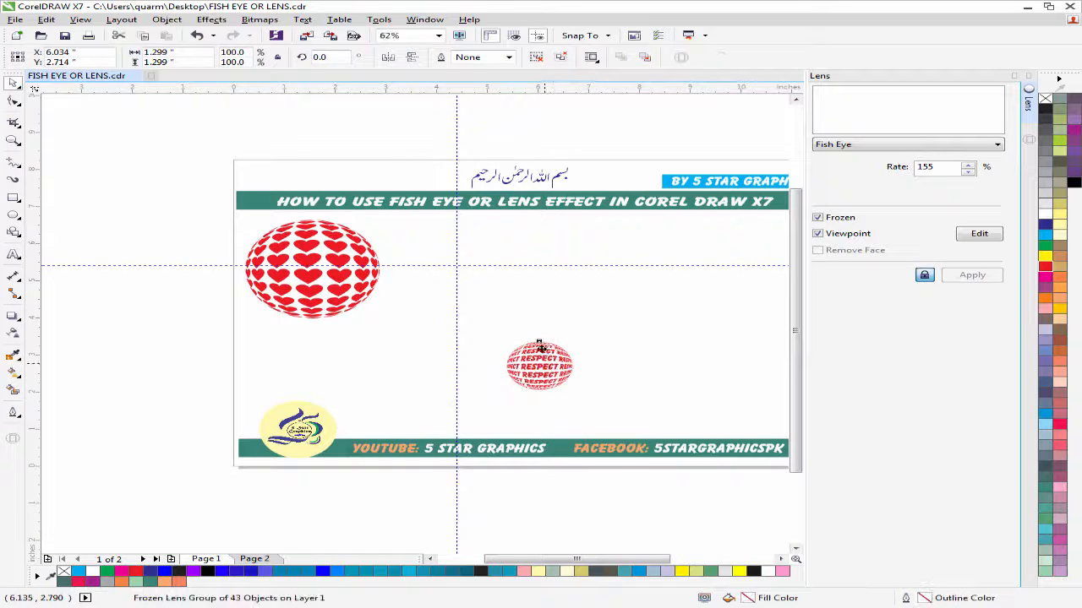
left_click_drag(539, 347, 560, 229)
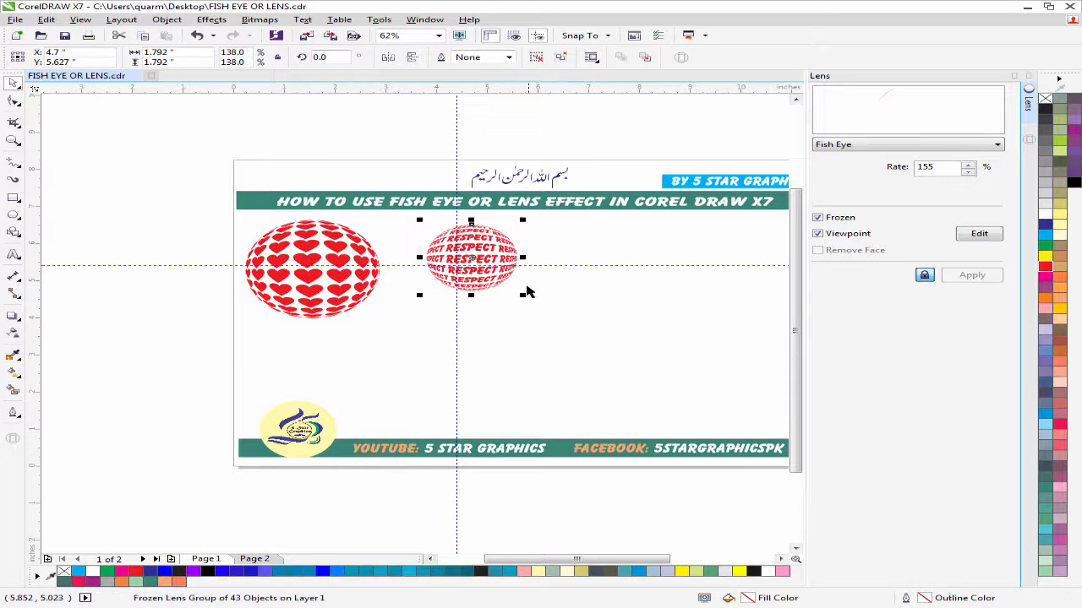
left_click_drag(522, 297, 558, 317)
left_click(597, 325)
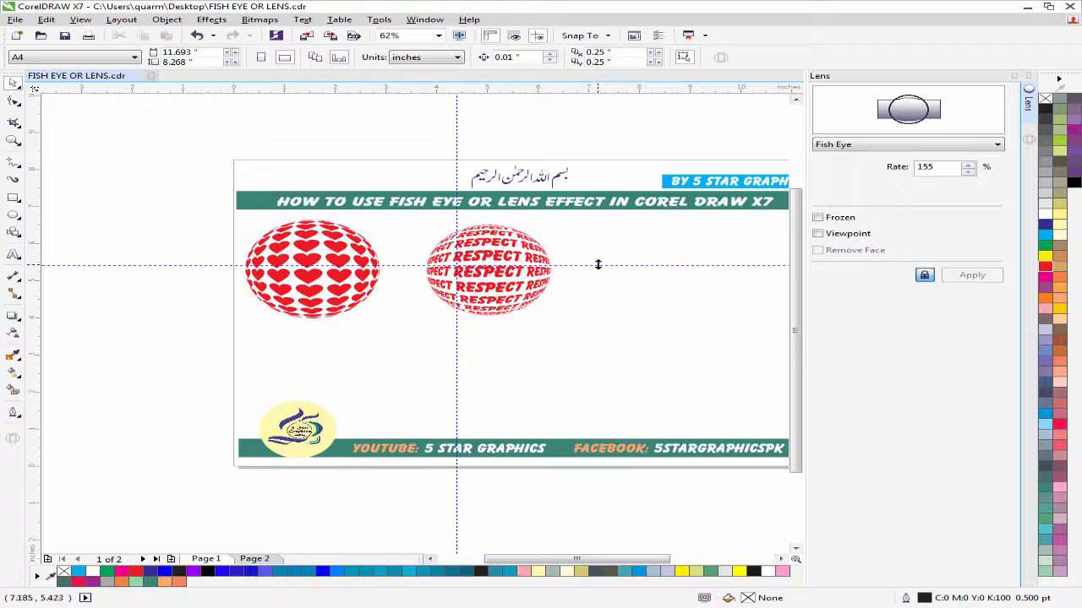
- Delete the horizontal and vertical guidelines crossing the page
left_click(598, 265)
key("Delete")
left_click(458, 222)
key("Delete")
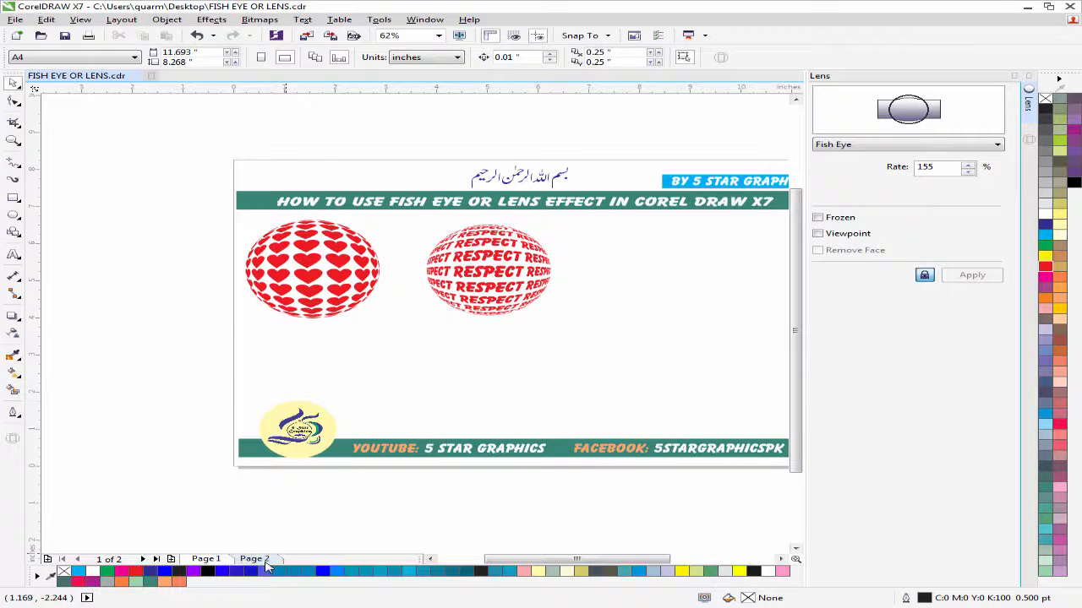
- Switch to Page 2 of the document and close the Lens docker
left_click(254, 559)
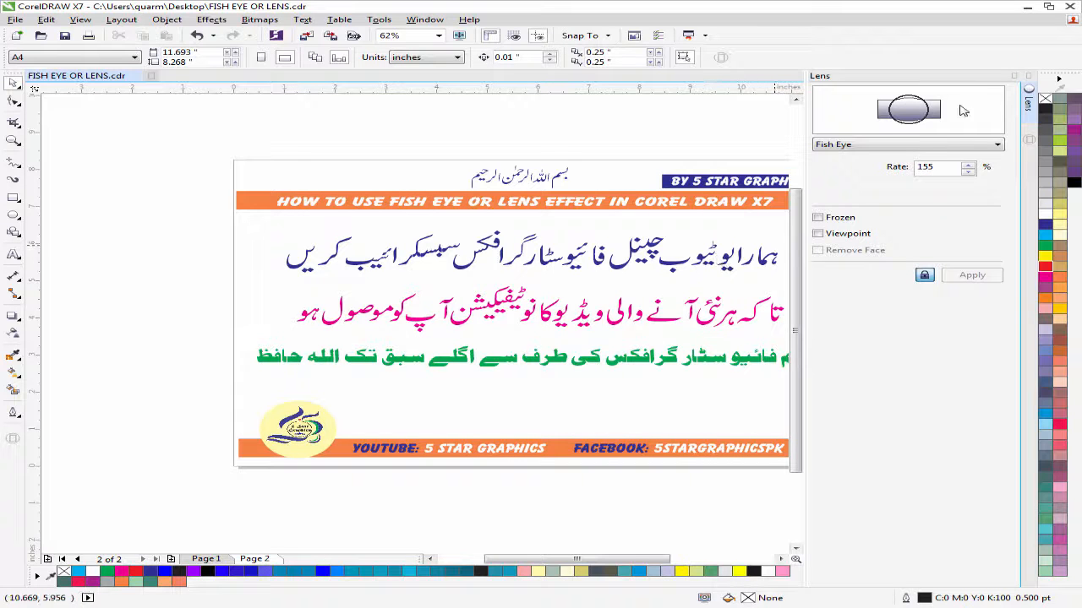
left_click(1028, 78)
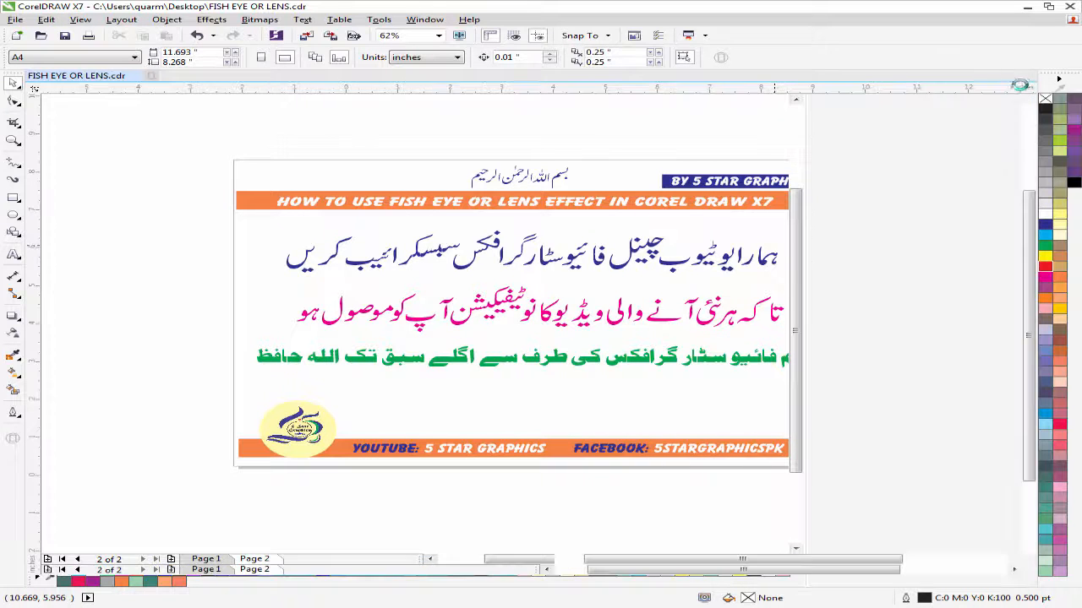